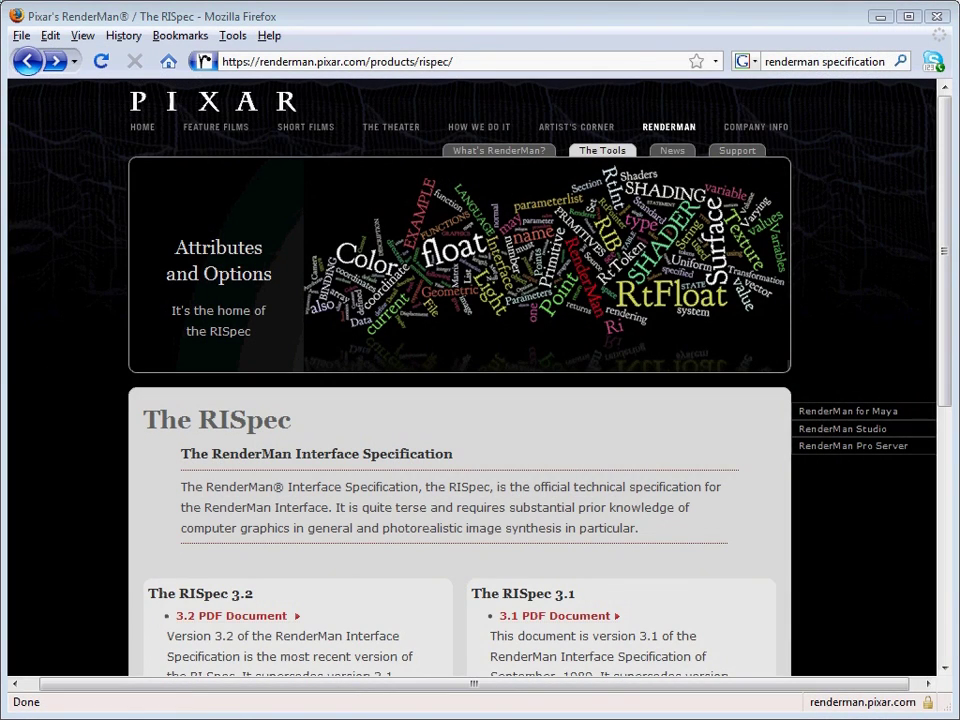
Step: Open the RISpec 3.2 PDF from the RISpec page and return to its title page
{"action": "scroll", "coordinate": [943, 150], "scroll_direction": "down", "scroll_amount": 5}
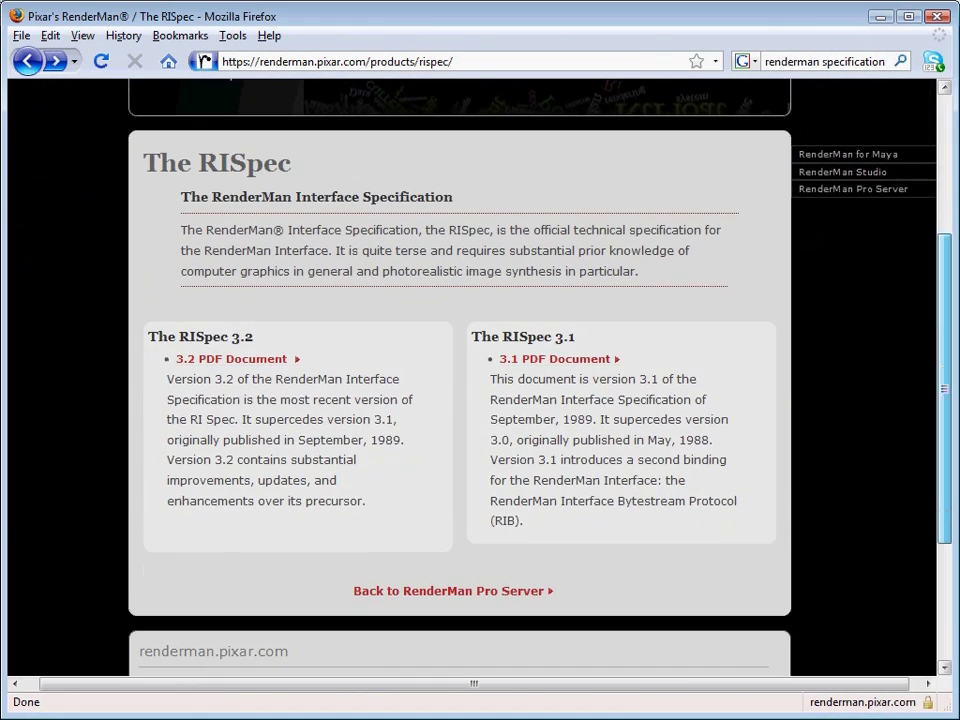
{"action": "left_click_drag", "start_coordinate": [238, 337], "coordinate": [148, 337]}
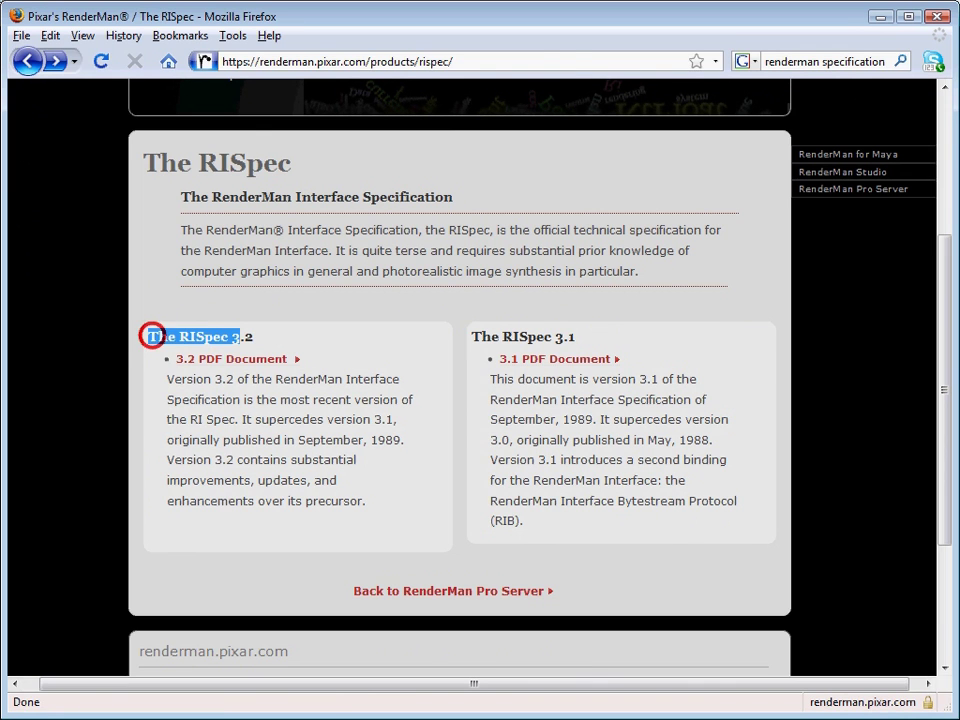
{"action": "left_click", "coordinate": [240, 358]}
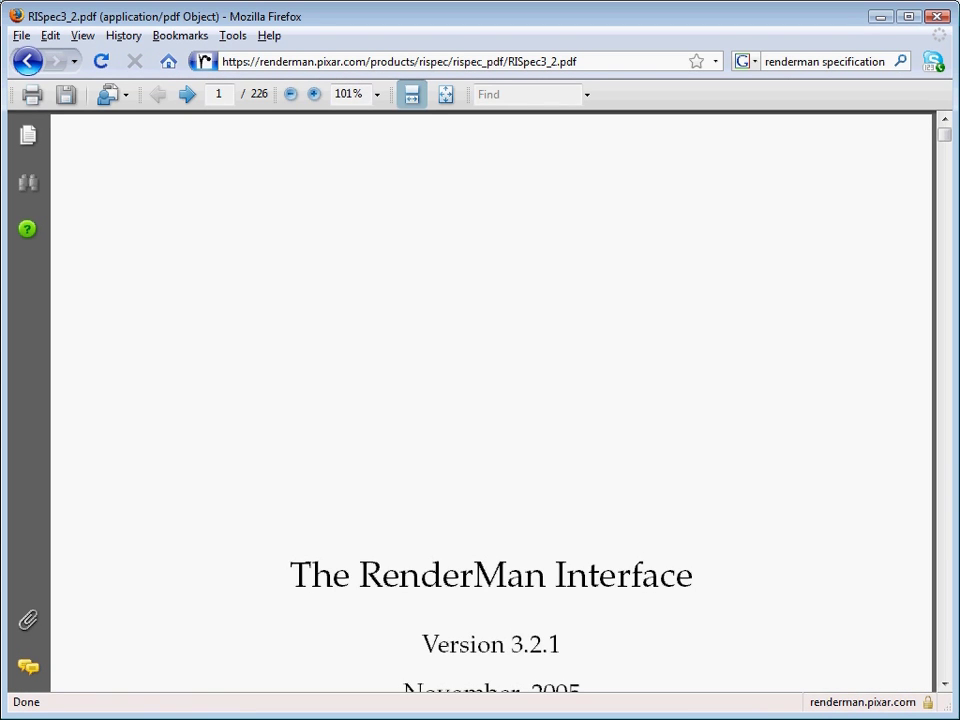
{"action": "left_click_drag", "start_coordinate": [944, 134], "coordinate": [944, 134]}
{"action": "left_click", "coordinate": [943, 454]}
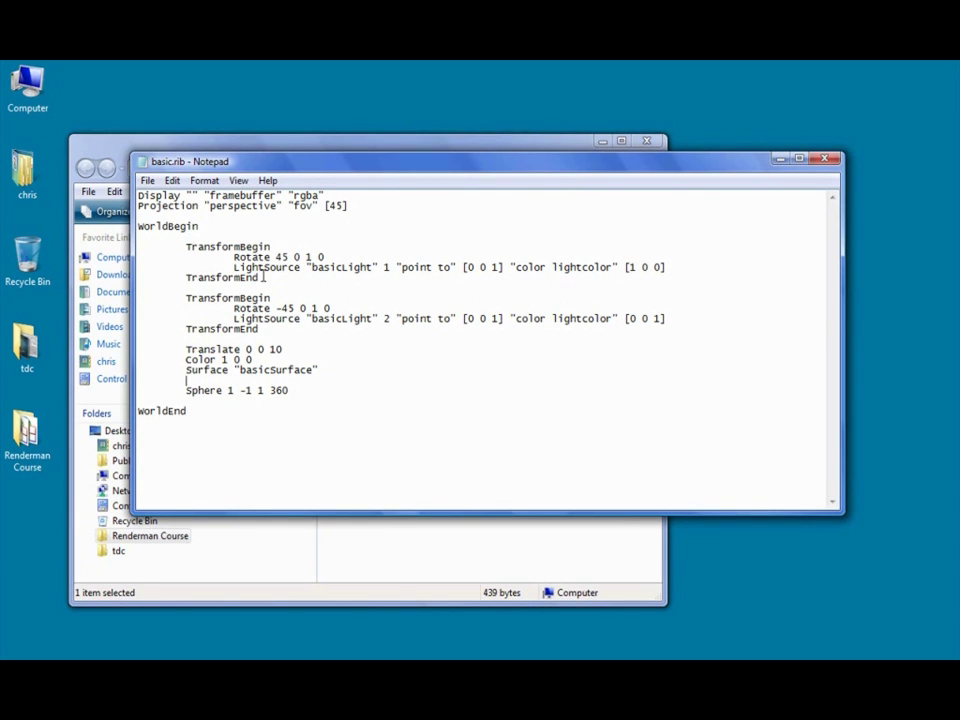
{"action": "left_click", "coordinate": [187, 290]}
{"action": "left_click", "coordinate": [186, 360]}
{"action": "left_click_drag", "start_coordinate": [186, 360], "coordinate": [328, 373]}
{"action": "left_click_drag", "start_coordinate": [186, 349], "coordinate": [295, 347]}
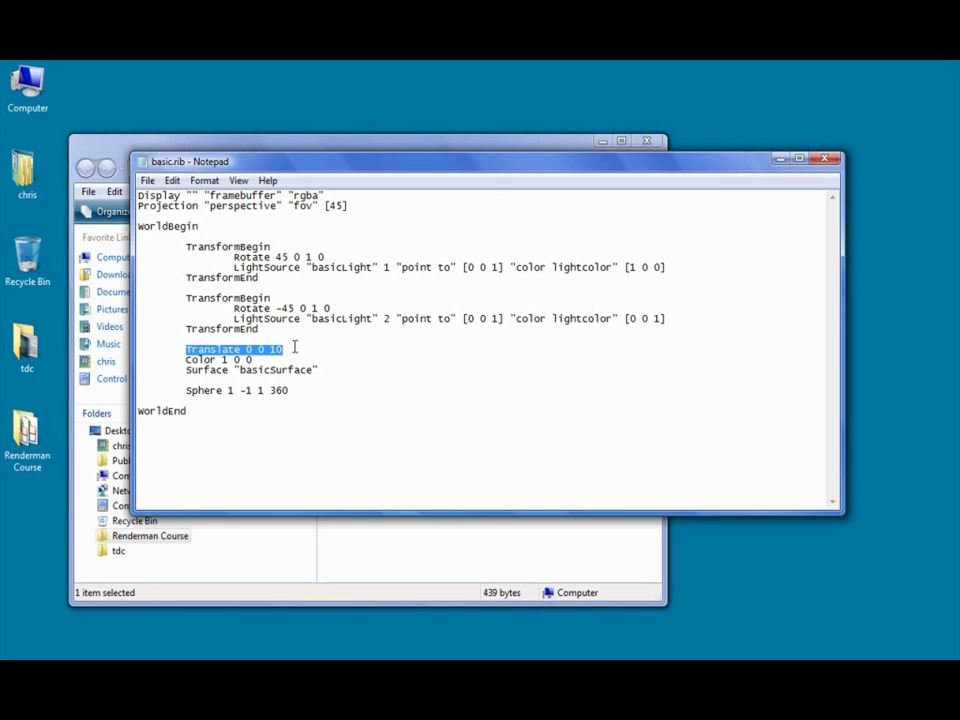
{"action": "left_click", "coordinate": [294, 346]}
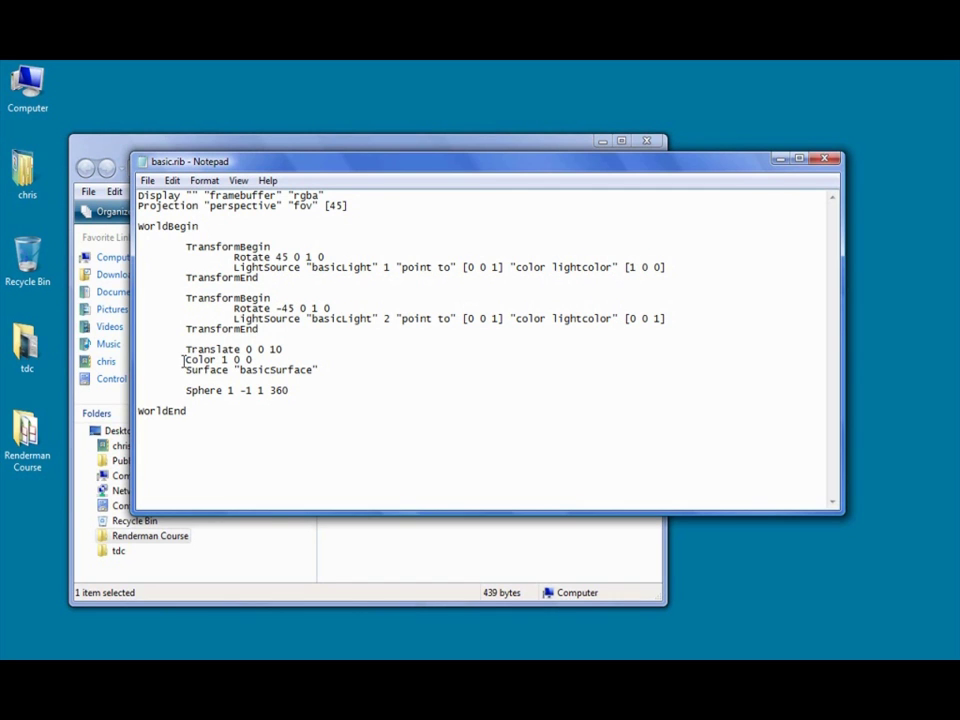
{"action": "left_click", "coordinate": [184, 360]}
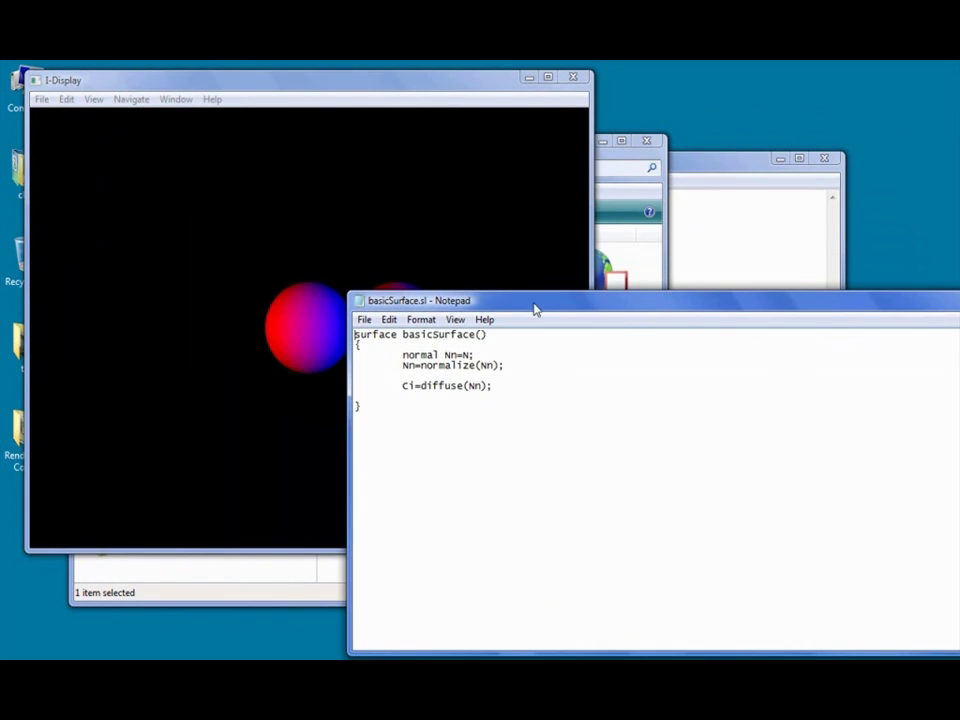
Step: Move basicSurface.sl aside to reveal both spheres and inspect the N assigned to Nn
{"action": "left_click_drag", "start_coordinate": [536, 311], "coordinate": [684, 305]}
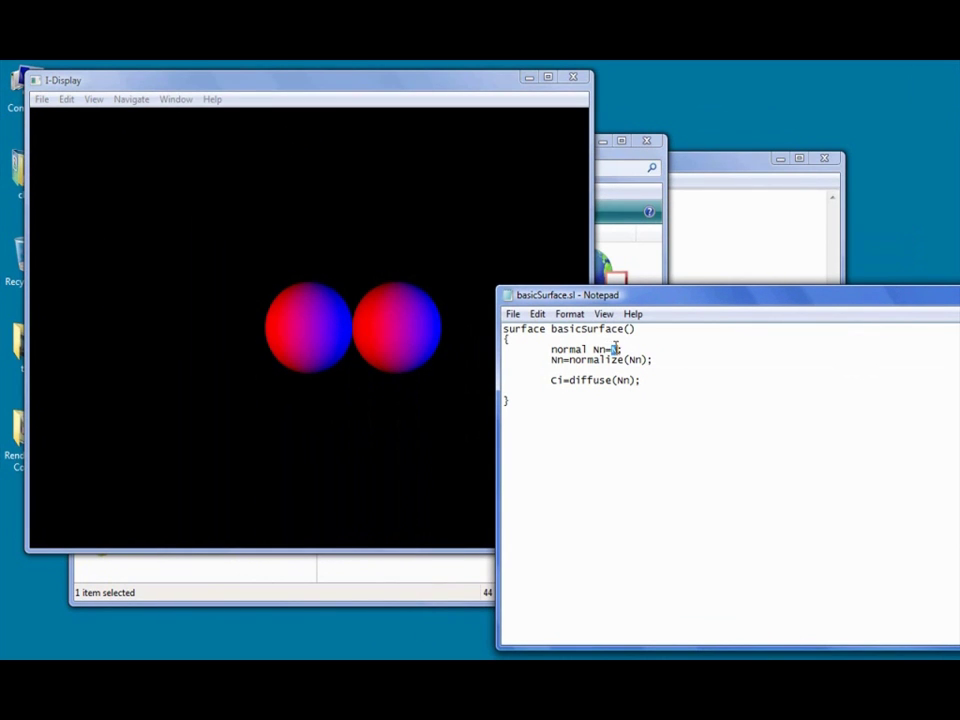
{"action": "left_click_drag", "start_coordinate": [610, 349], "coordinate": [618, 349]}
{"action": "left_click", "coordinate": [653, 350]}
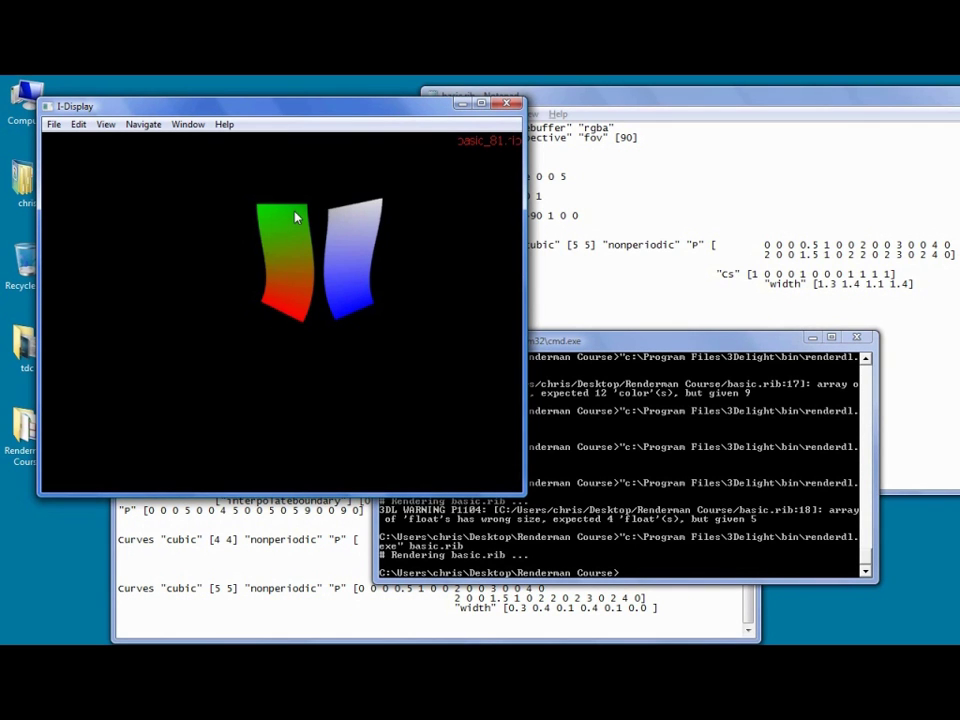
Step: Add Basis "bezier" 1 "bezier" 1 above the Curves line in basic.rib and re-render
{"action": "left_click", "coordinate": [614, 231]}
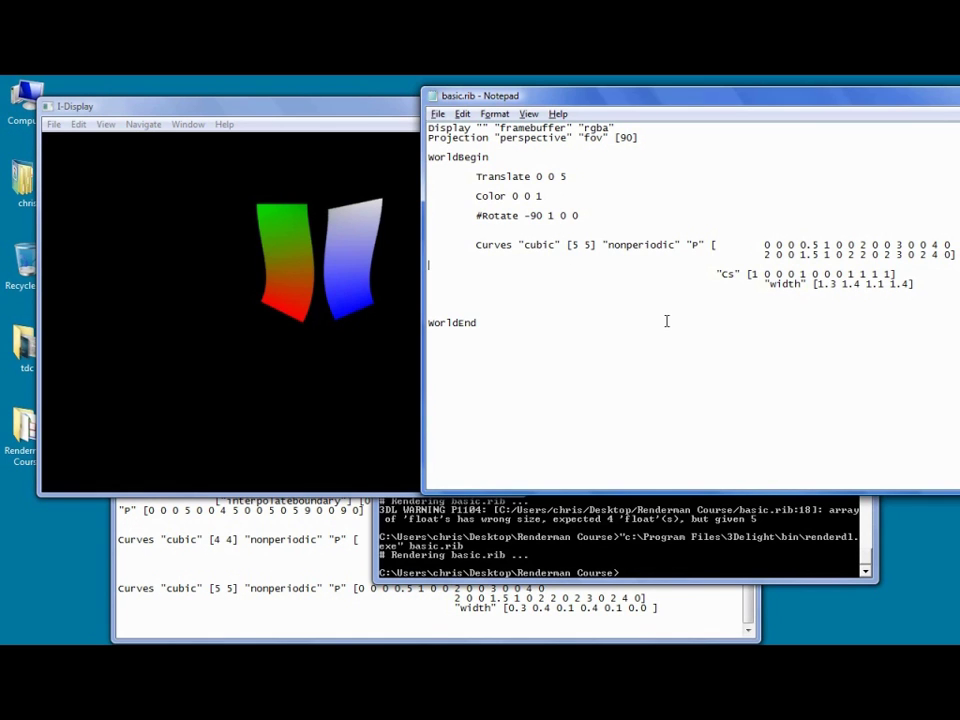
{"action": "left_click", "coordinate": [527, 234]}
{"action": "type", "text": "Basis \"bezier\" 1 \"bezier\" 1"}
{"action": "left_click", "coordinate": [298, 247]}
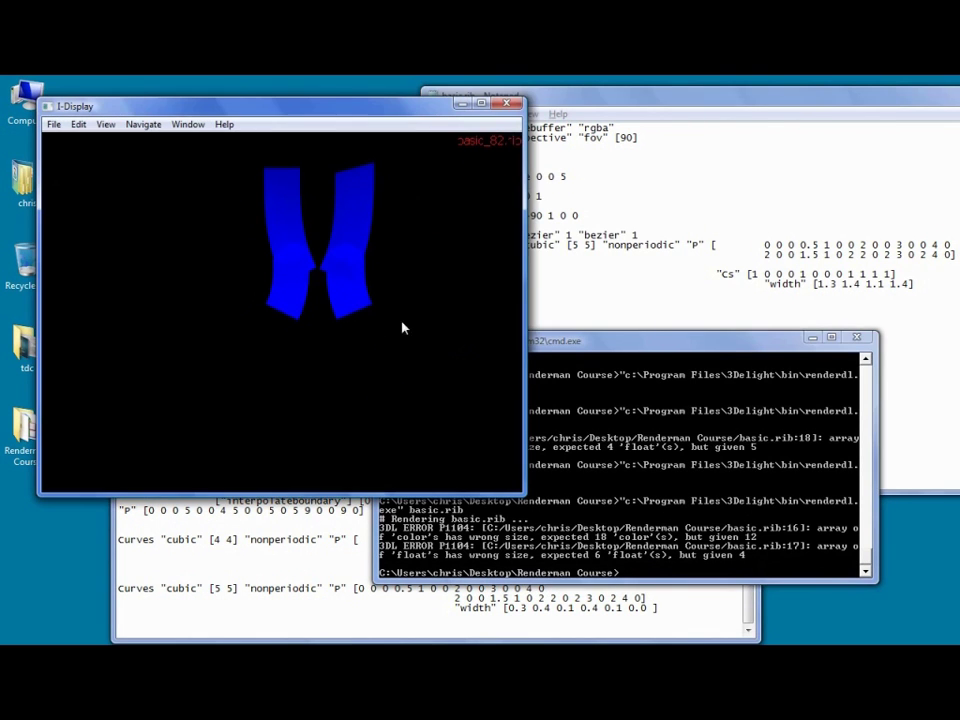
{"action": "left_click_drag", "start_coordinate": [568, 102], "coordinate": [547, 102]}
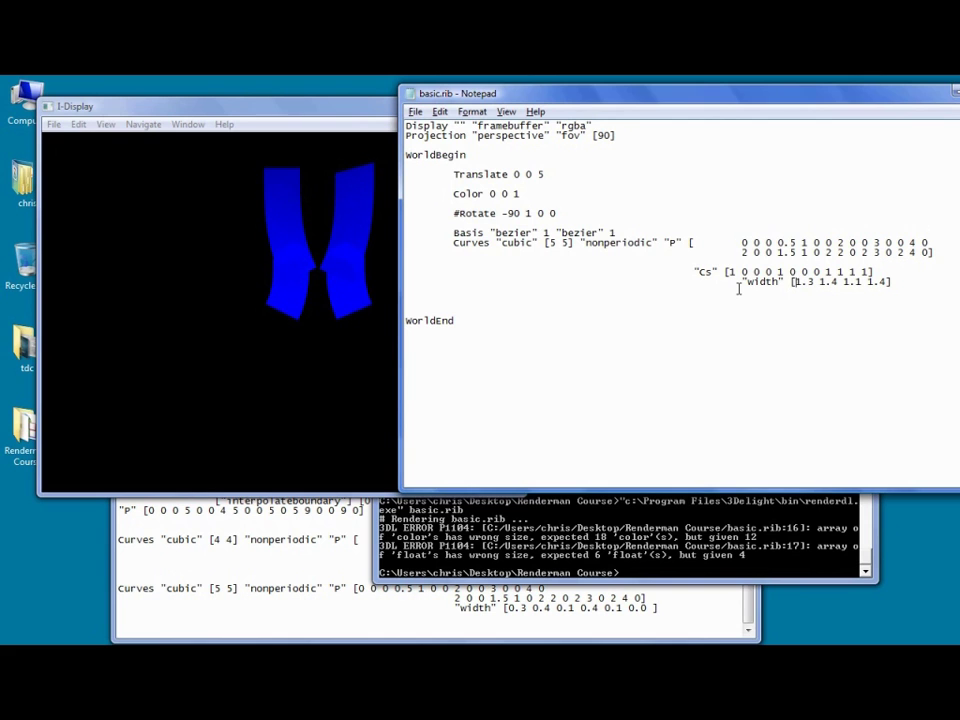
{"action": "key", "text": "End"}
{"action": "key", "text": "Left"}
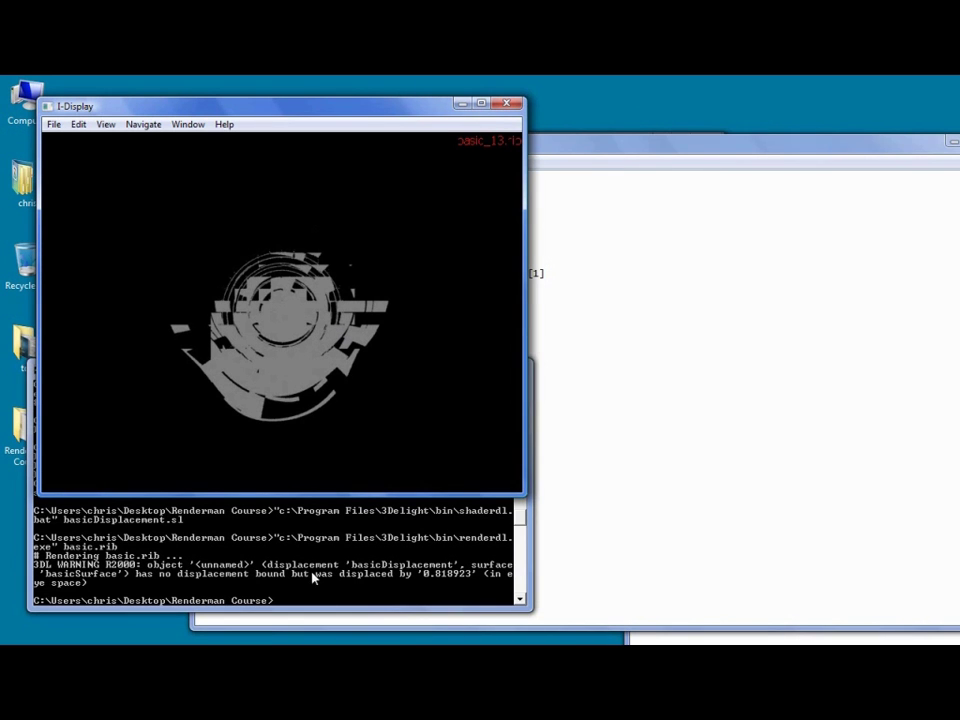
Step: Move the basic.rib window right to expose the displaced-sphere render and console
{"action": "left_click", "coordinate": [555, 274]}
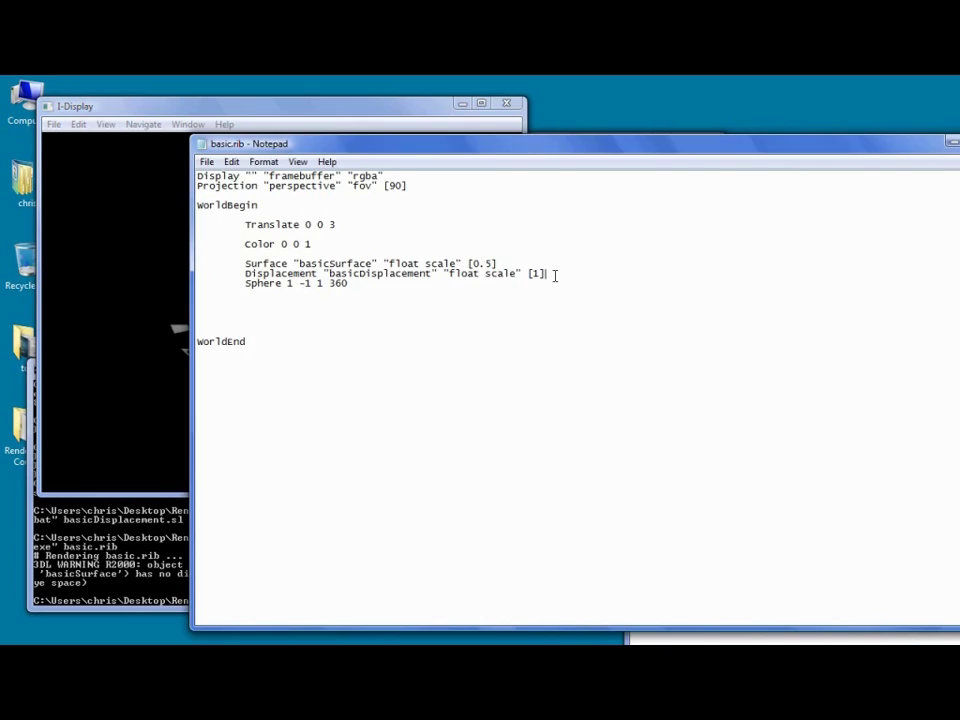
{"action": "left_click_drag", "start_coordinate": [299, 146], "coordinate": [437, 136]}
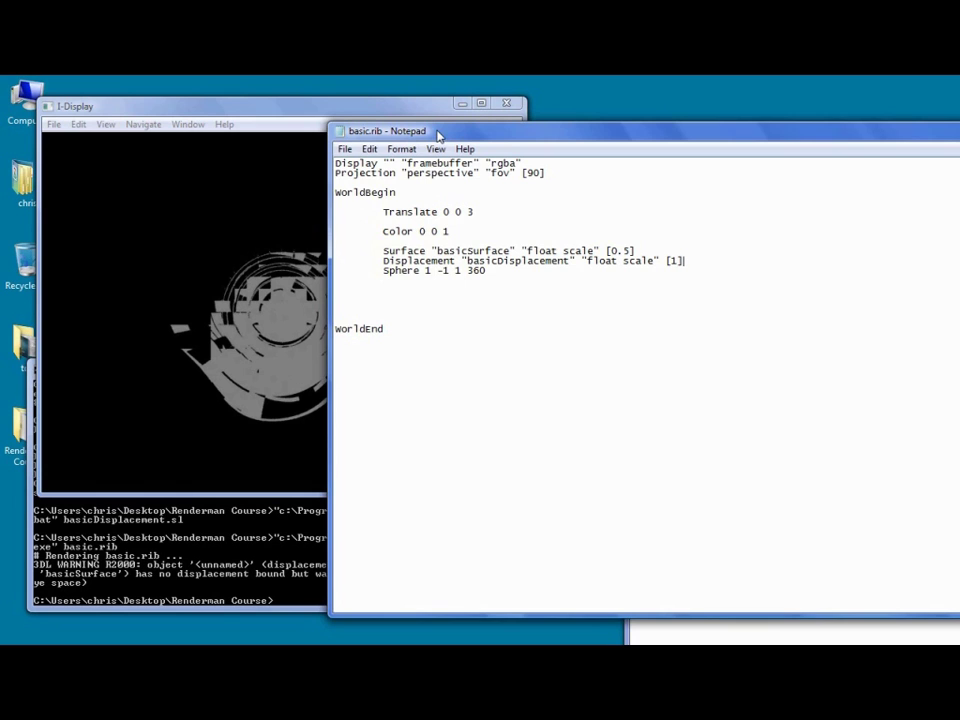
Step: Bring the full fragmented displaced render to the front, then return to basic.rib
{"action": "left_click", "coordinate": [321, 110]}
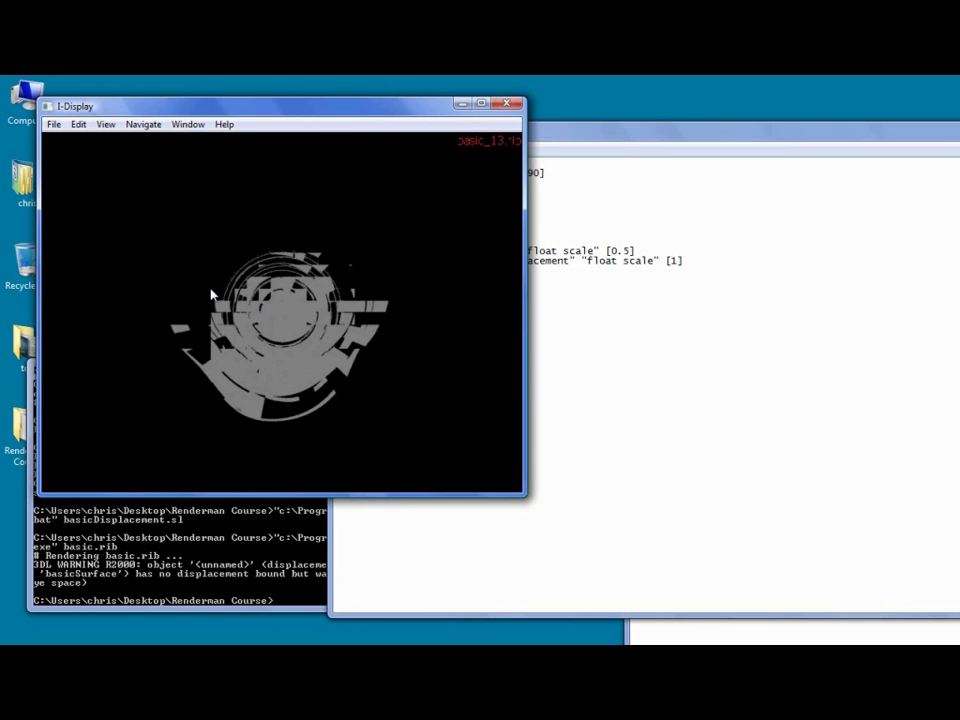
{"action": "left_click", "coordinate": [546, 298]}
Step: Add Attribute "displacementbound" "sphere" [1] below the Displacement line in basic.rib
{"action": "left_click", "coordinate": [699, 259]}
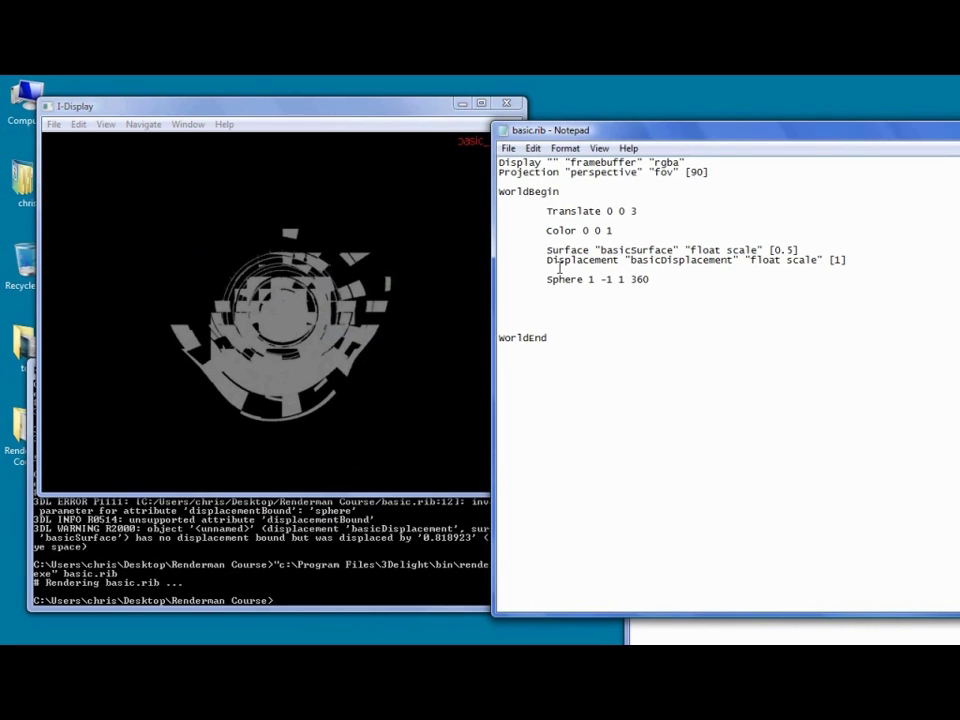
{"action": "type", "text": "Attrib"}
{"action": "type", "text": "ute \"displacement"}
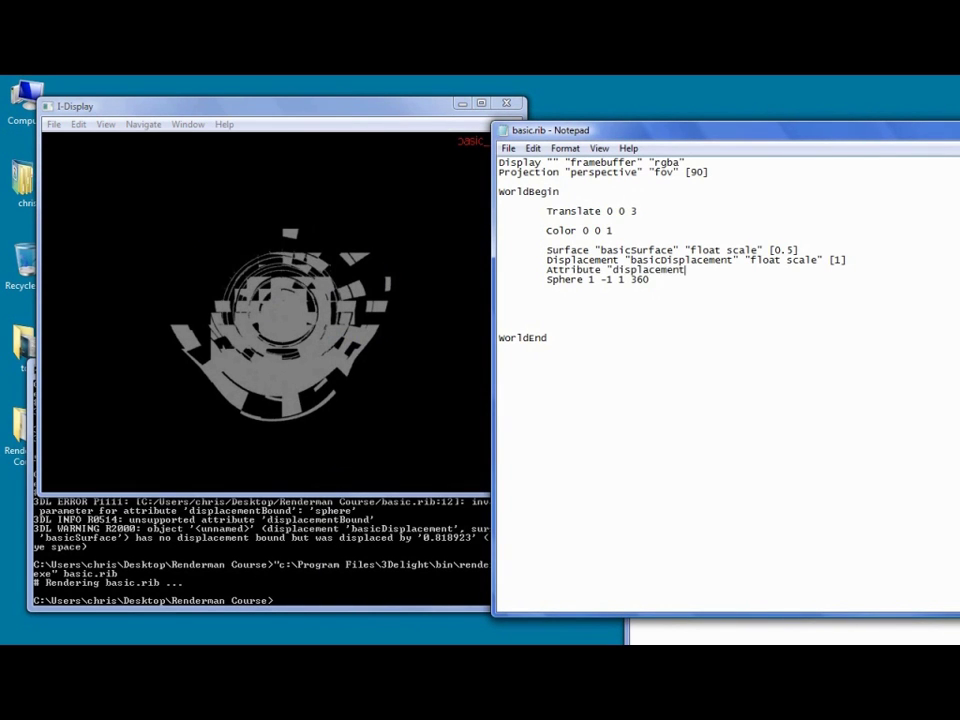
{"action": "type", "text": "bound\" \"sphere\" [1]"}
{"action": "double_click", "coordinate": [789, 270]}
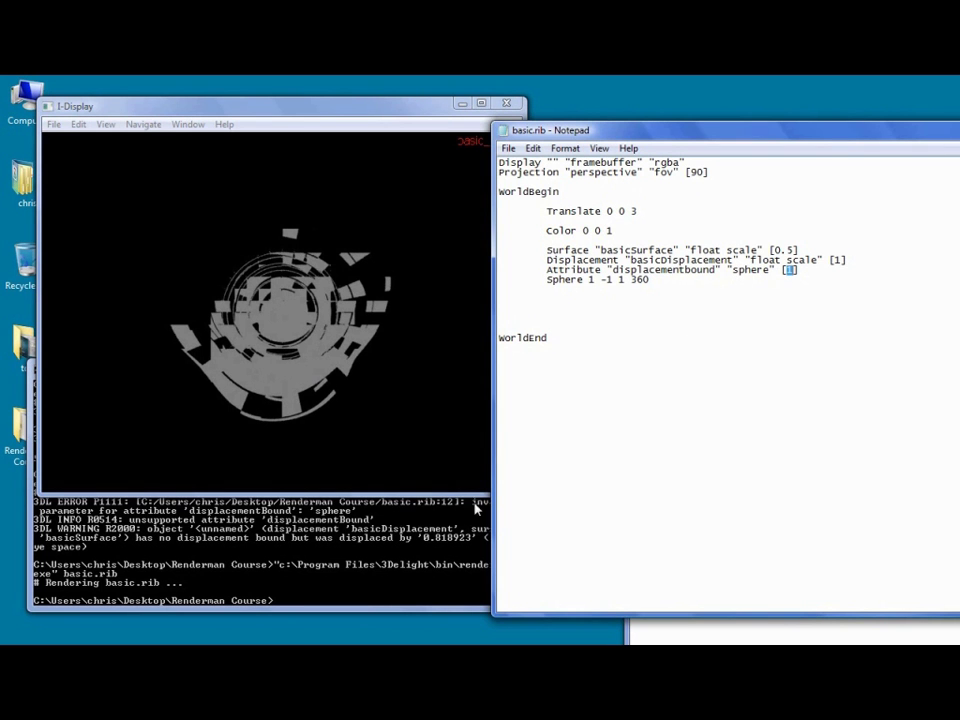
{"action": "left_click", "coordinate": [381, 588]}
Step: Re-render, then change the displacement bound to 0.5, save and re-render
{"action": "key", "text": "Up"}
{"action": "key", "text": "Return"}
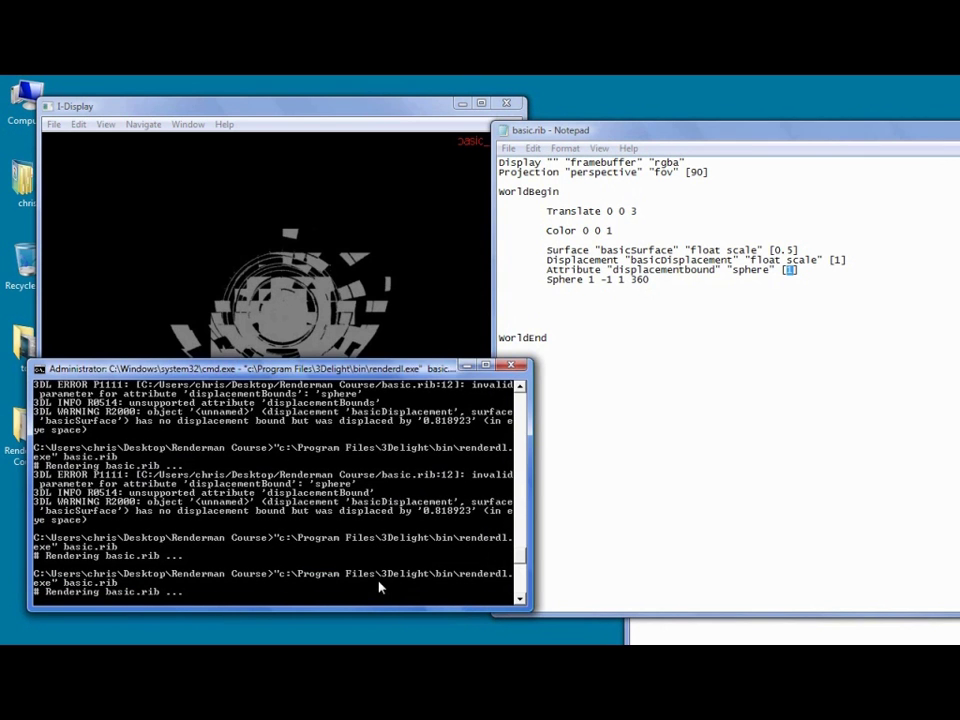
{"action": "key", "text": "alt+Tab"}
{"action": "type", "text": "0"}
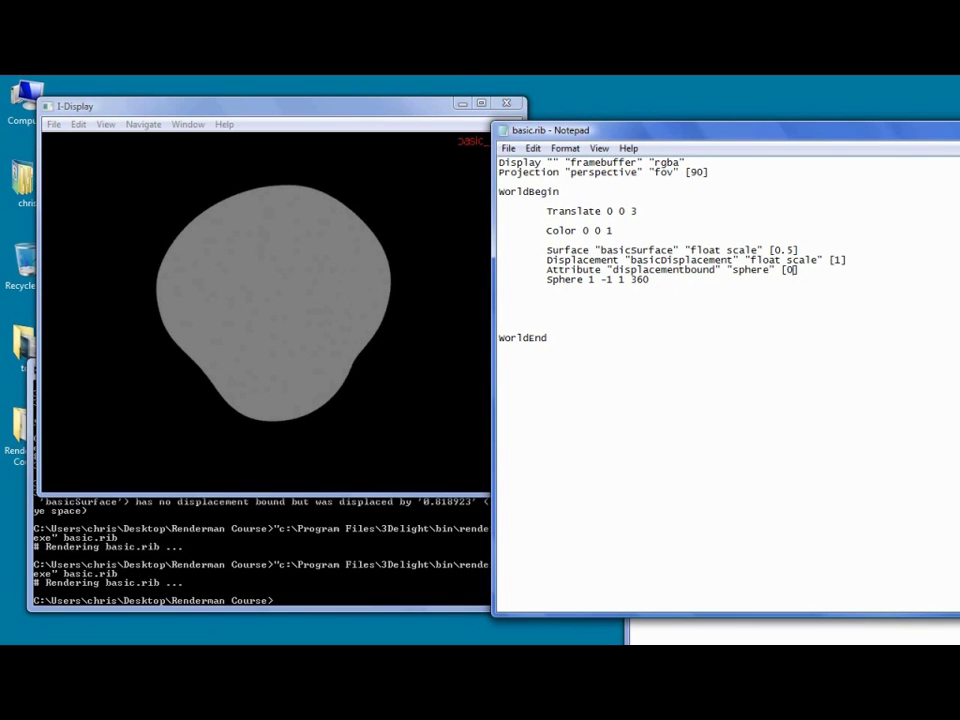
{"action": "type", "text": ".5"}
{"action": "key", "text": "ctrl+s"}
{"action": "left_click", "coordinate": [343, 594]}
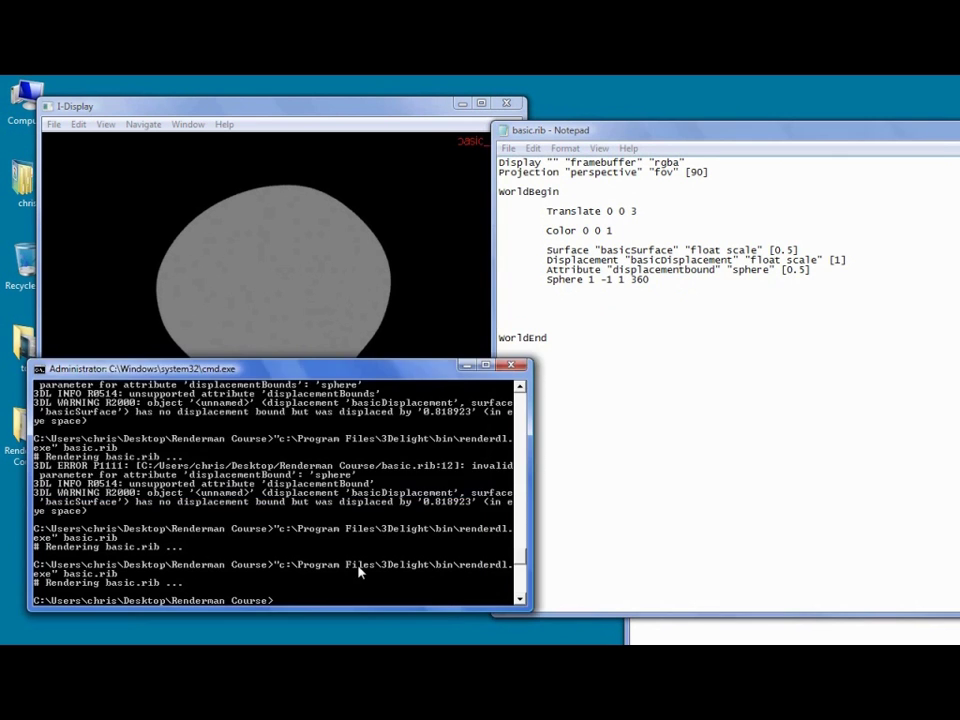
{"action": "key", "text": "Up"}
{"action": "key", "text": "Return"}
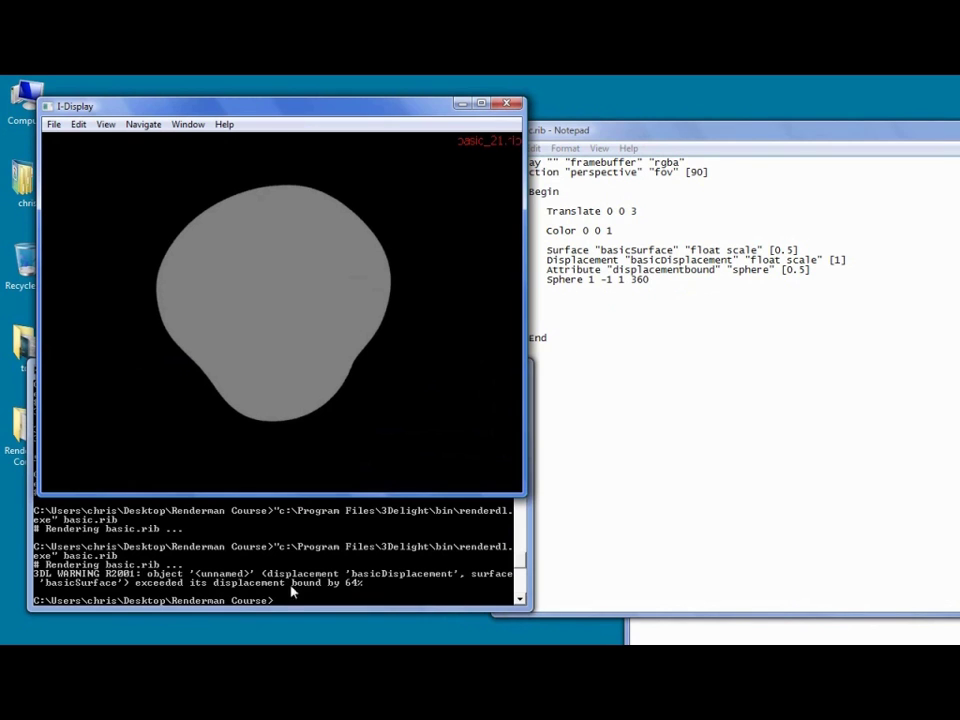
Step: Lower the displacement bound to 0.1 and re-render the fragmented sphere
{"action": "double_click", "coordinate": [802, 269]}
{"action": "key", "text": "BackSpace"}
{"action": "type", "text": "15"}
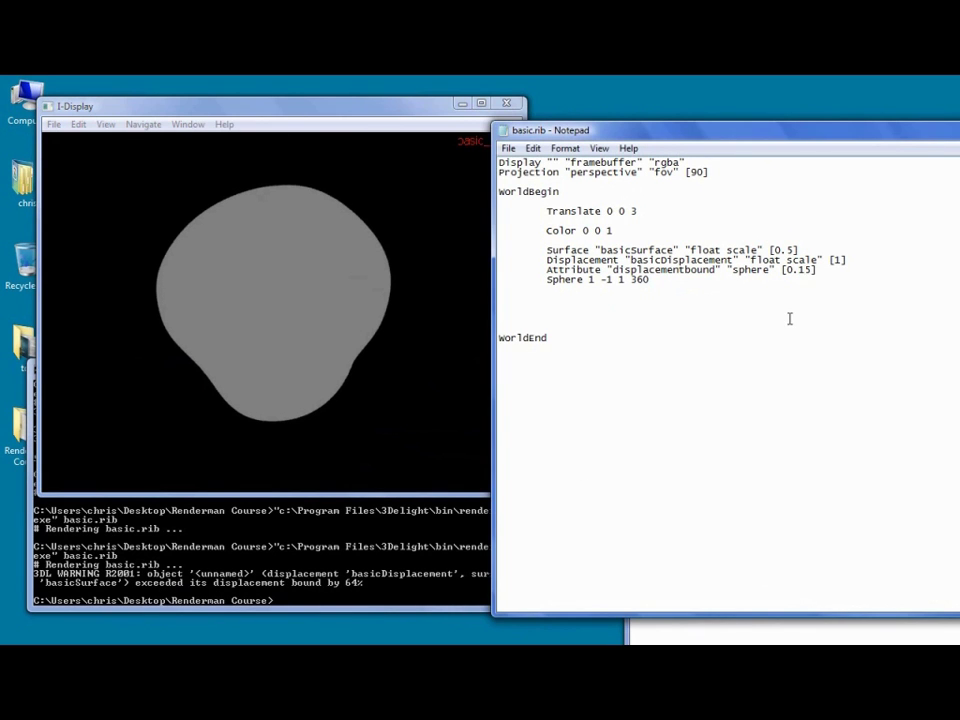
{"action": "key", "text": "BackSpace"}
{"action": "left_click", "coordinate": [311, 551]}
{"action": "key", "text": "Up"}
{"action": "key", "text": "Return"}
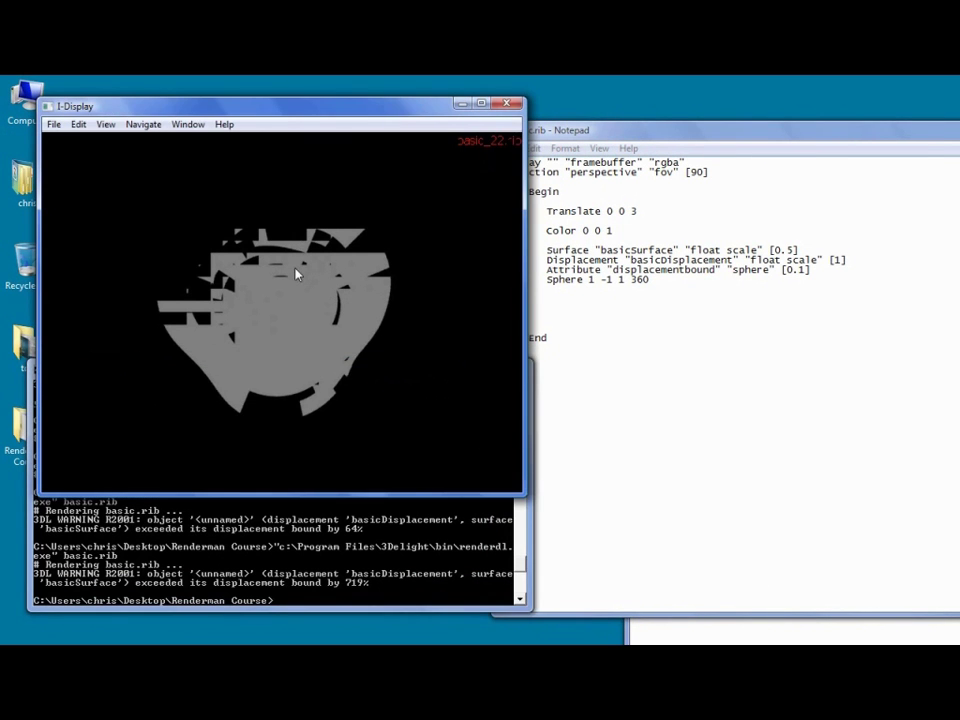
{"action": "left_click", "coordinate": [671, 249]}
{"action": "left_click", "coordinate": [547, 250]}
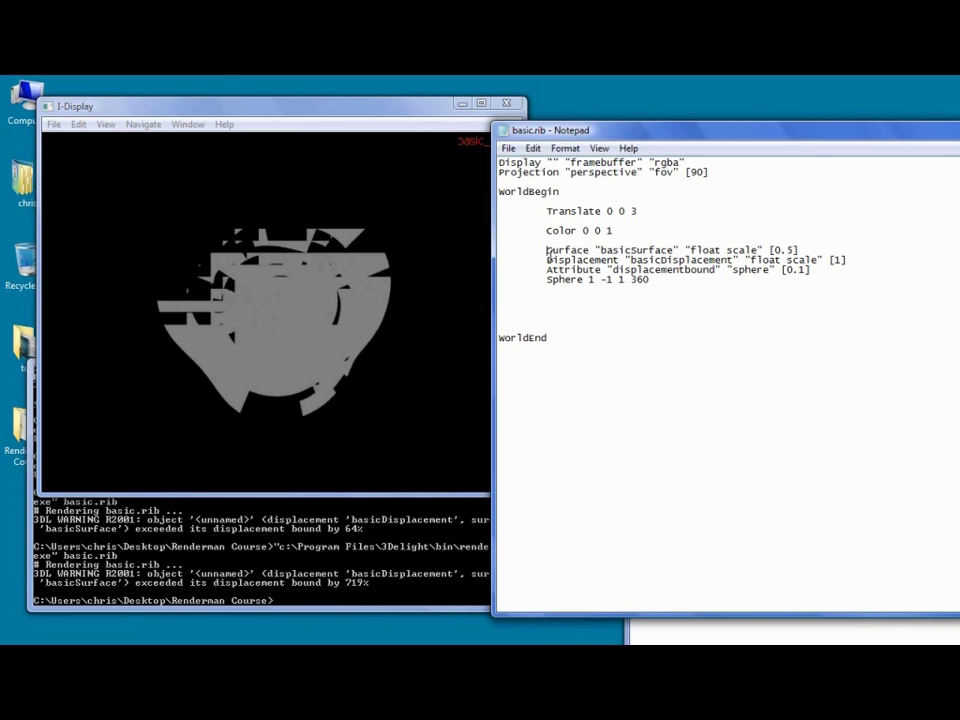
Step: Comment out the Surface line with # and re-render
{"action": "type", "text": "#"}
{"action": "key", "text": "ctrl+s"}
{"action": "left_click", "coordinate": [407, 525]}
{"action": "key", "text": "Up"}
{"action": "key", "text": "Return"}
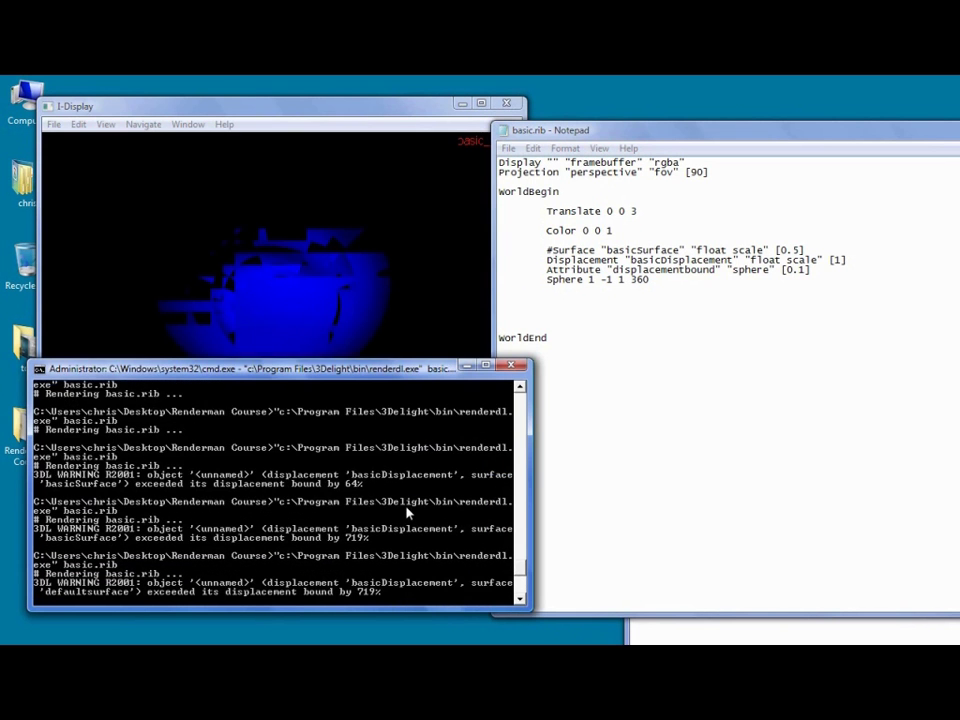
{"action": "left_click", "coordinate": [541, 272]}
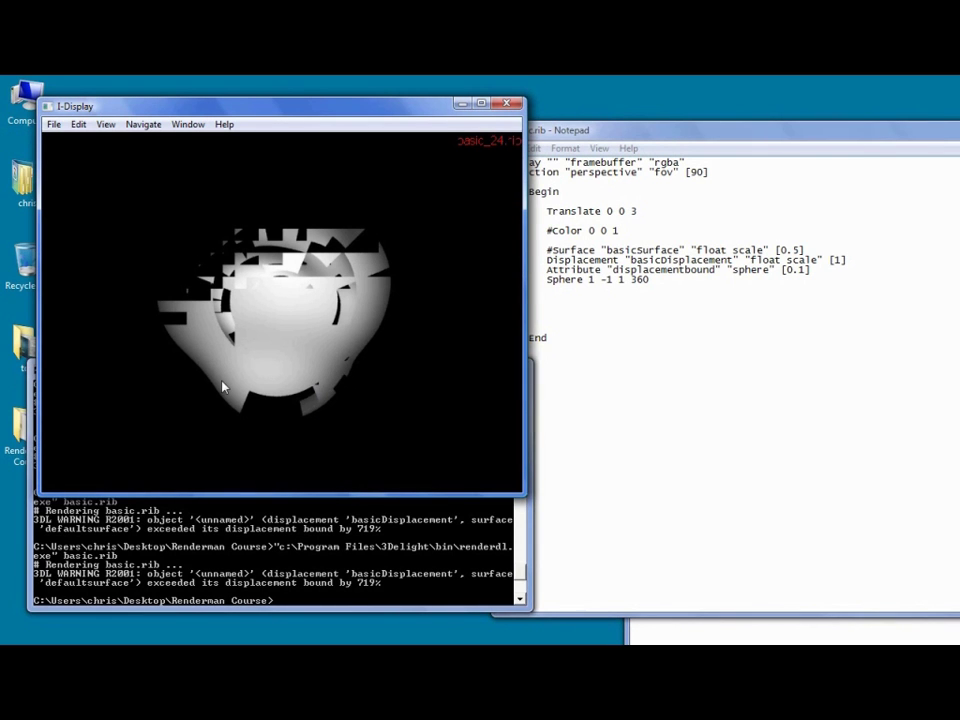
Step: Raise the displacement bound from 0.1 to 1 and re-render the smooth sphere
{"action": "left_click", "coordinate": [828, 270]}
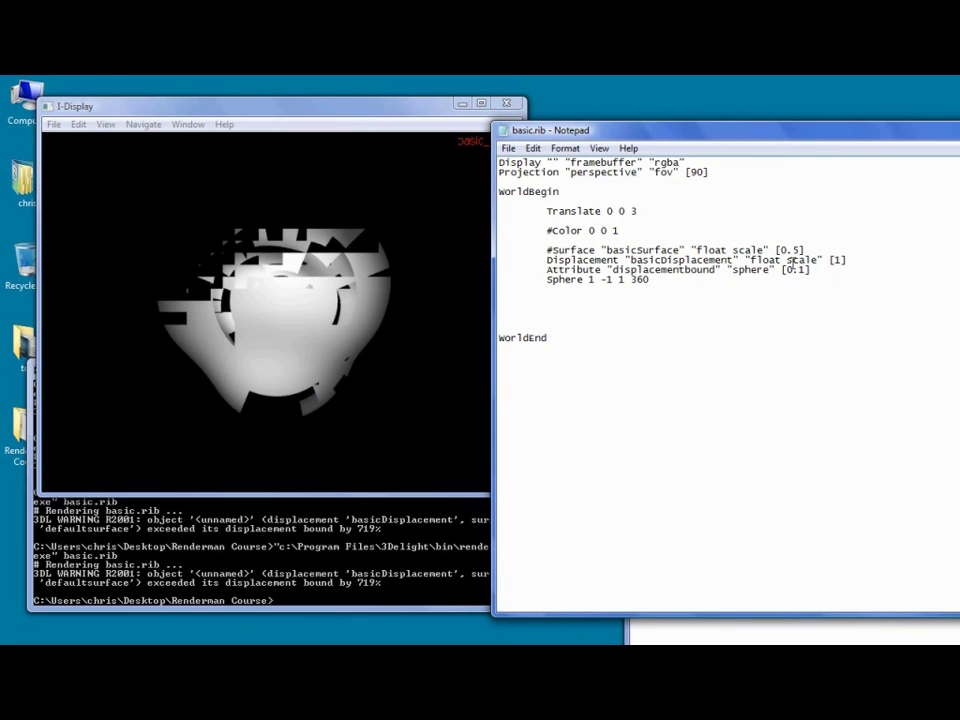
{"action": "double_click", "coordinate": [788, 270]}
{"action": "type", "text": "1"}
{"action": "left_click", "coordinate": [386, 596]}
{"action": "key", "text": "Up"}
{"action": "key", "text": "Return"}
{"action": "left_click", "coordinate": [400, 305]}
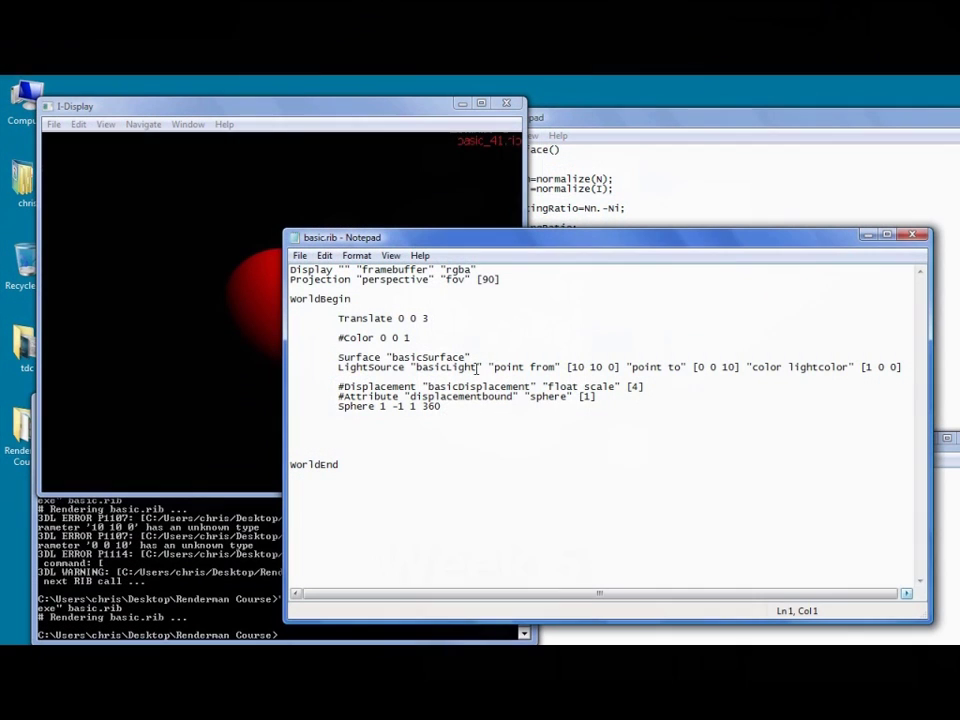
Step: Add handle 1 after "basicLight" in the LightSource line and re-render basic.rib
{"action": "left_click", "coordinate": [485, 367]}
{"action": "type", "text": "1"}
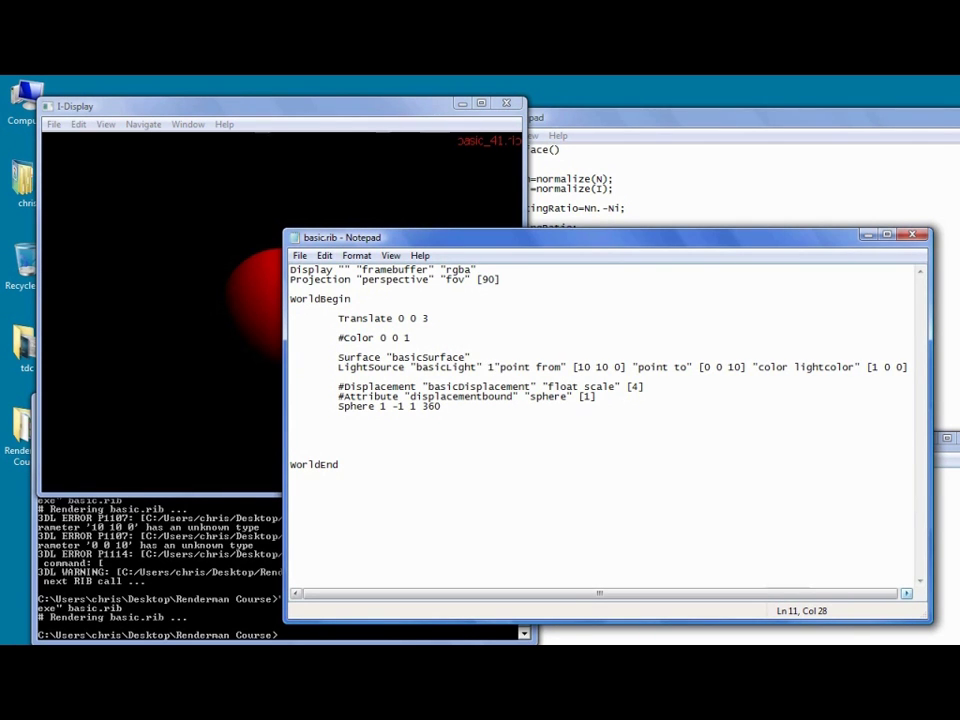
{"action": "double_click", "coordinate": [490, 366]}
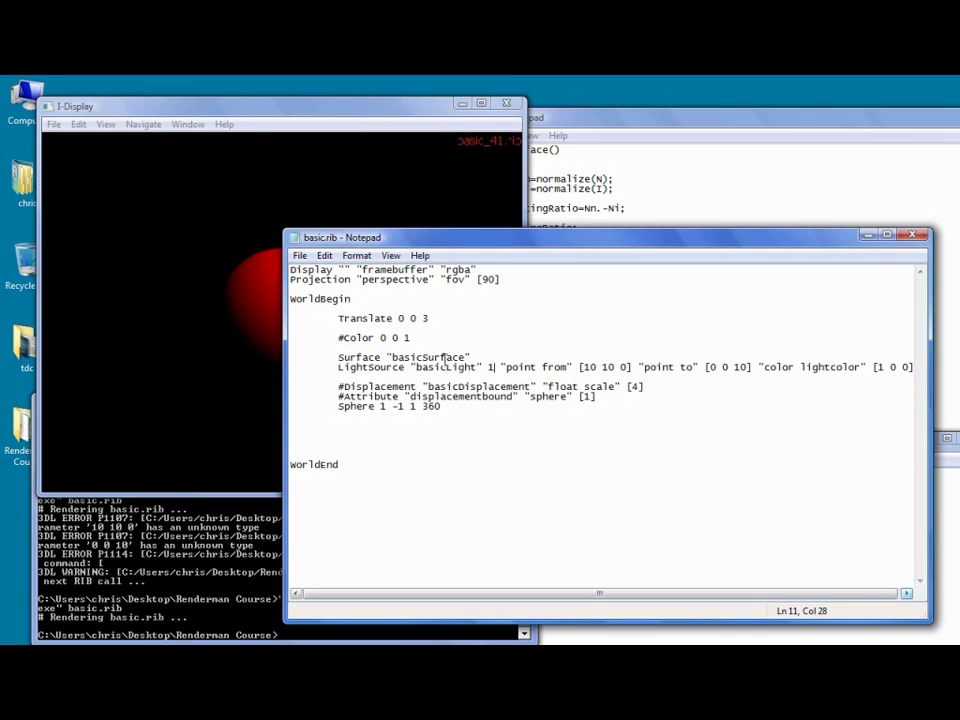
{"action": "key", "text": "shift+Left"}
{"action": "left_click", "coordinate": [490, 366]}
{"action": "key", "text": "Up"}
{"action": "left_click", "coordinate": [494, 367]}
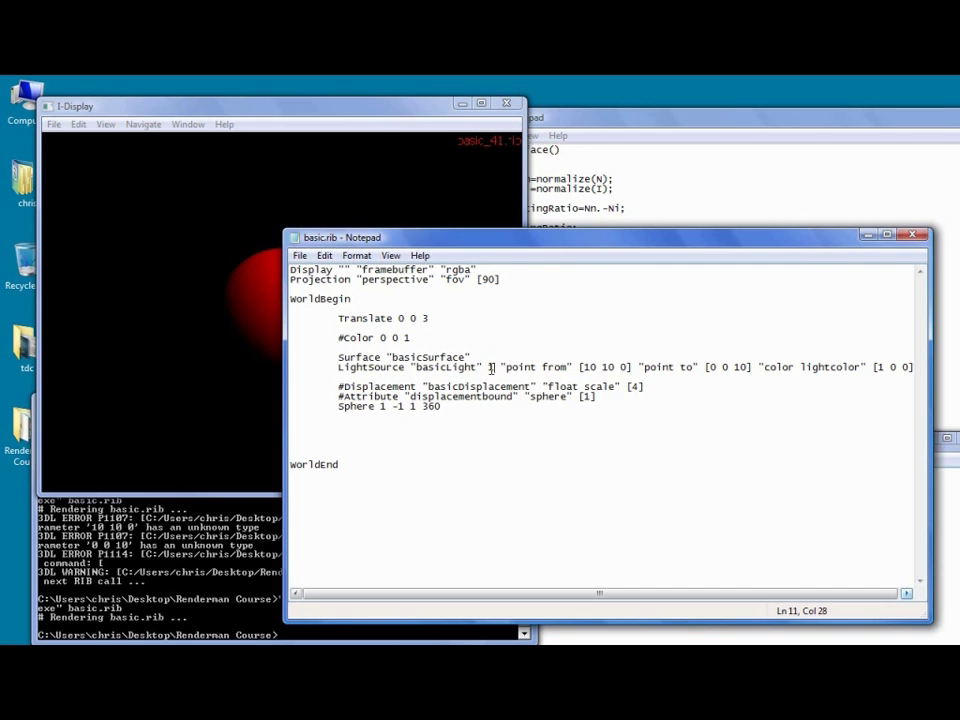
{"action": "left_click", "coordinate": [230, 575]}
{"action": "key", "text": "Up"}
{"action": "key", "text": "Return"}
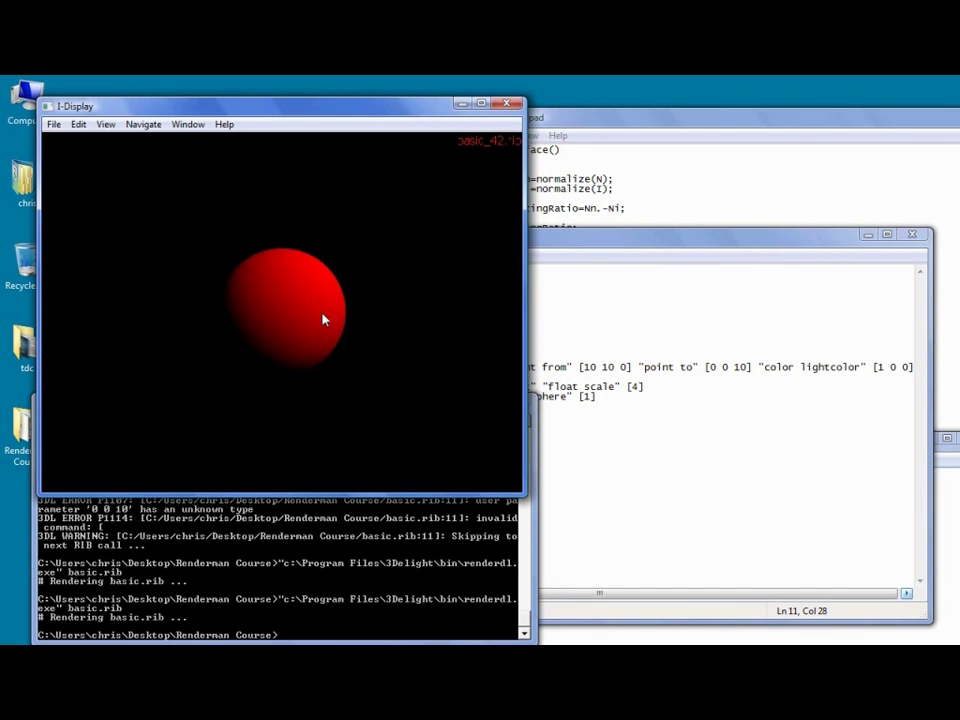
{"action": "left_click", "coordinate": [585, 234]}
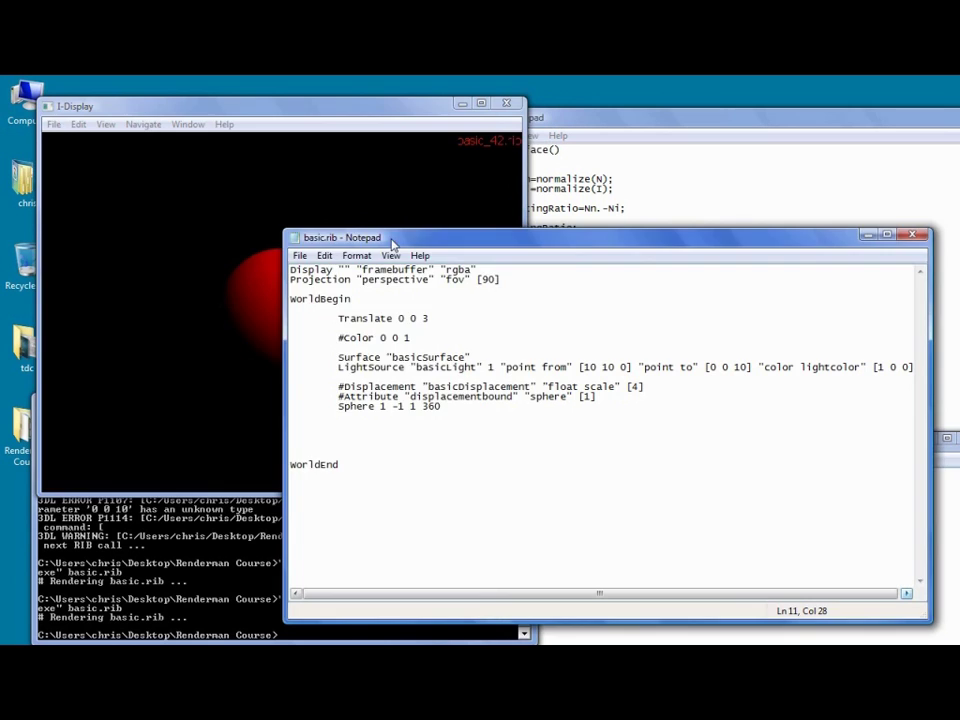
Step: Duplicate the LightSource line below the original in basic.rib
{"action": "left_click", "coordinate": [287, 216]}
{"action": "left_click_drag", "start_coordinate": [339, 367], "coordinate": [340, 374]}
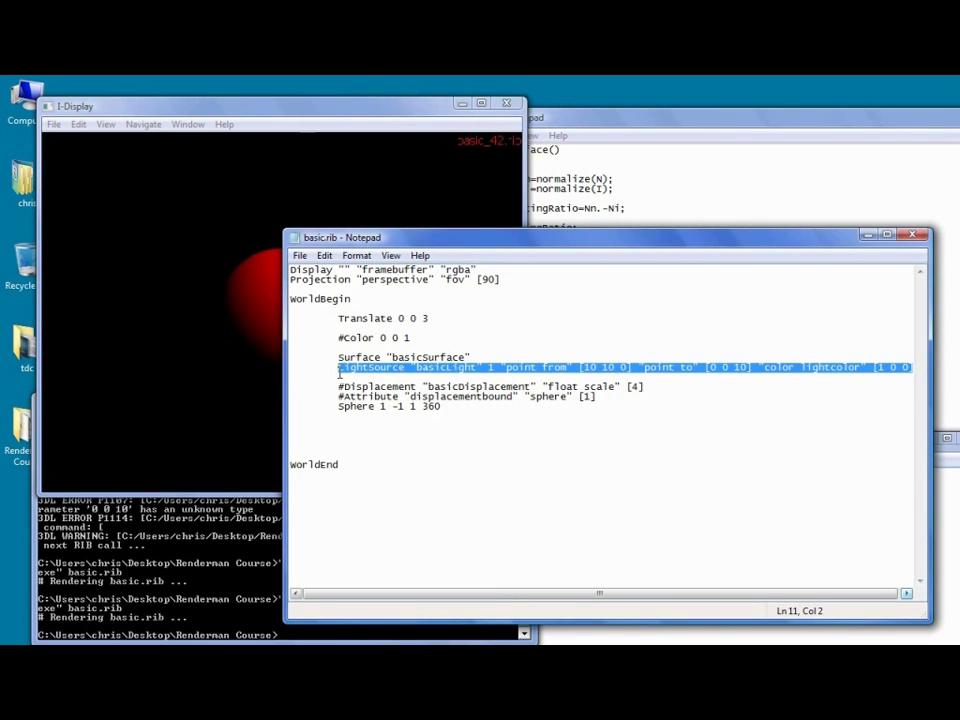
{"action": "key", "text": "ctrl+c"}
{"action": "key", "text": "Down"}
{"action": "key", "text": "Return"}
{"action": "key", "text": "ctrl+v"}
{"action": "key", "text": "Return"}
{"action": "key", "text": "ctrl+Home"}
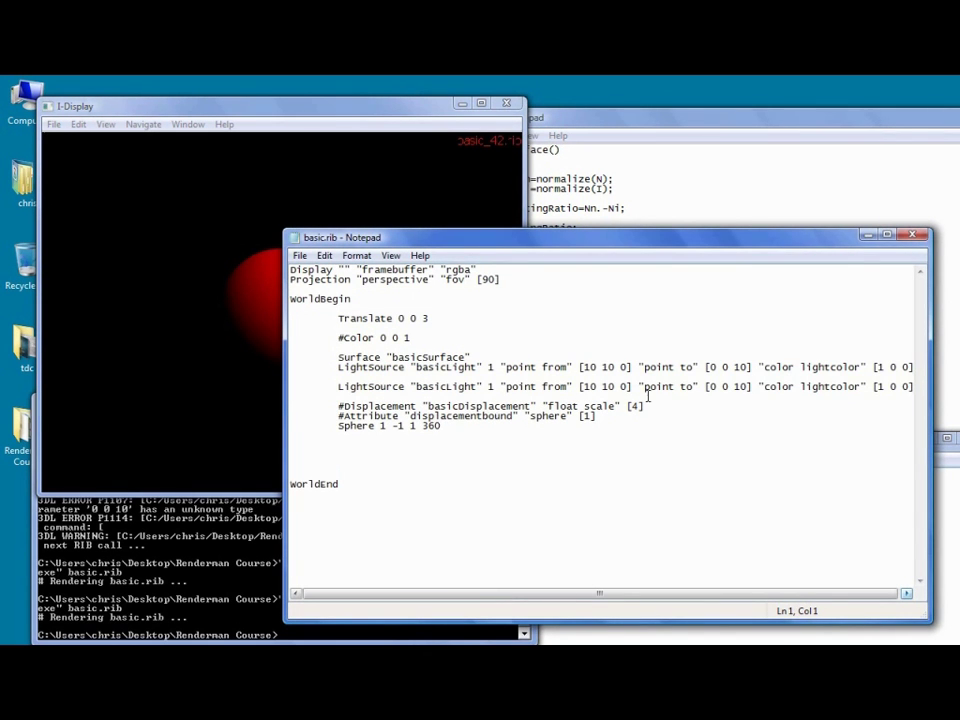
{"action": "left_click", "coordinate": [600, 380]}
Step: Set the second light's position to [-10 10 0] and colour to [0 0 1], then re-render
{"action": "left_click", "coordinate": [582, 386]}
{"action": "type", "text": "-"}
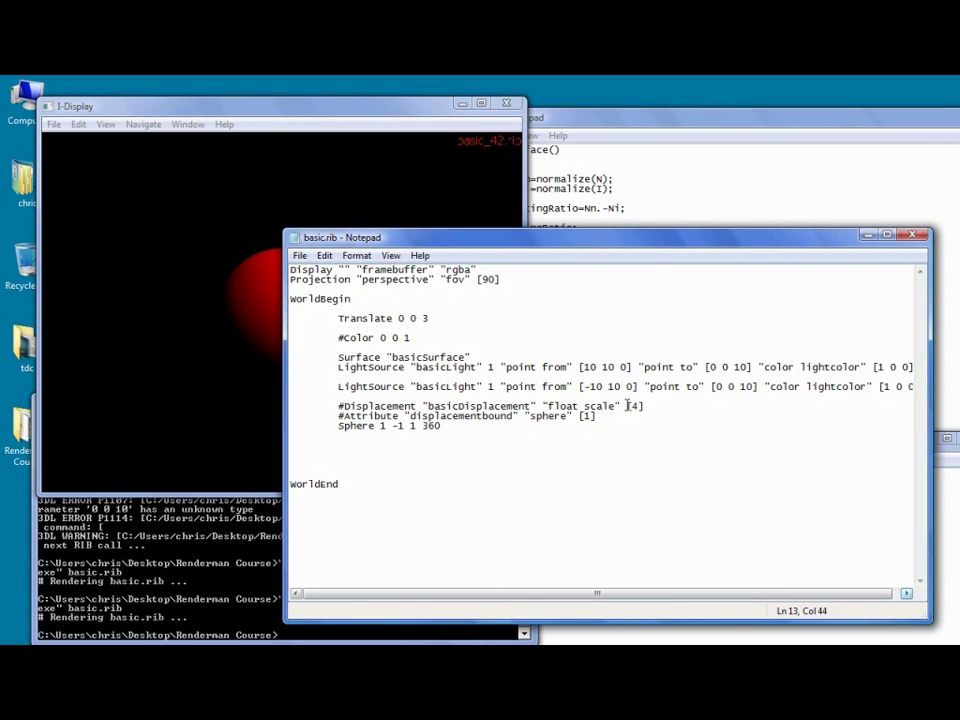
{"action": "left_click", "coordinate": [898, 393]}
{"action": "key", "text": "BackSpace"}
{"action": "type", "text": "0"}
{"action": "key", "text": "Right"}
{"action": "key", "text": "Right"}
{"action": "key", "text": "Right"}
{"action": "key", "text": "BackSpace"}
{"action": "type", "text": "1"}
{"action": "left_click", "coordinate": [477, 388]}
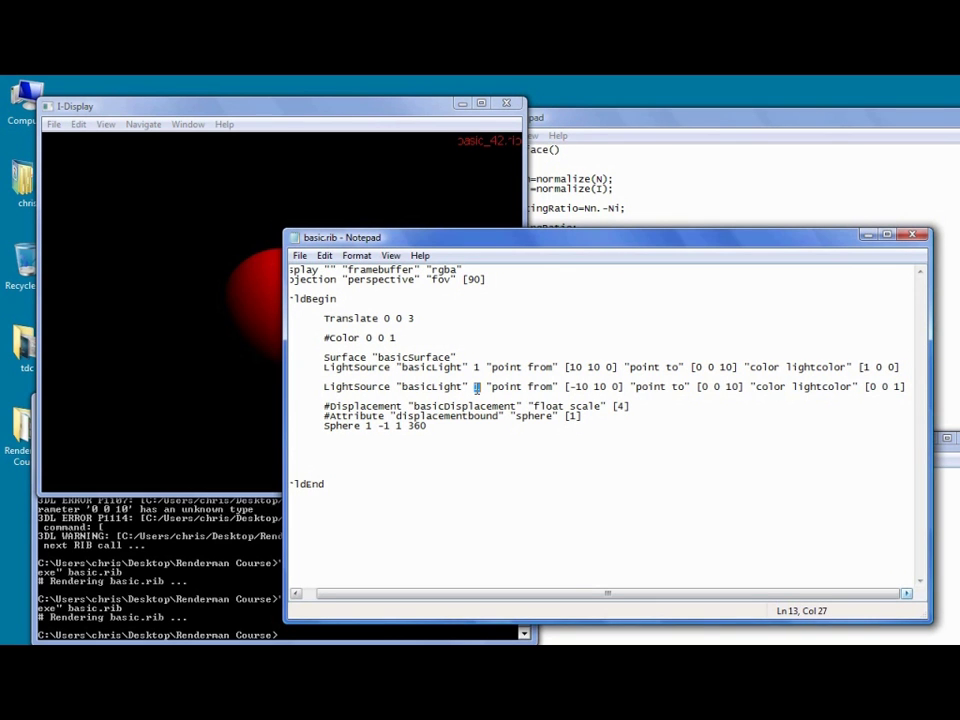
{"action": "key", "text": "alt+Tab"}
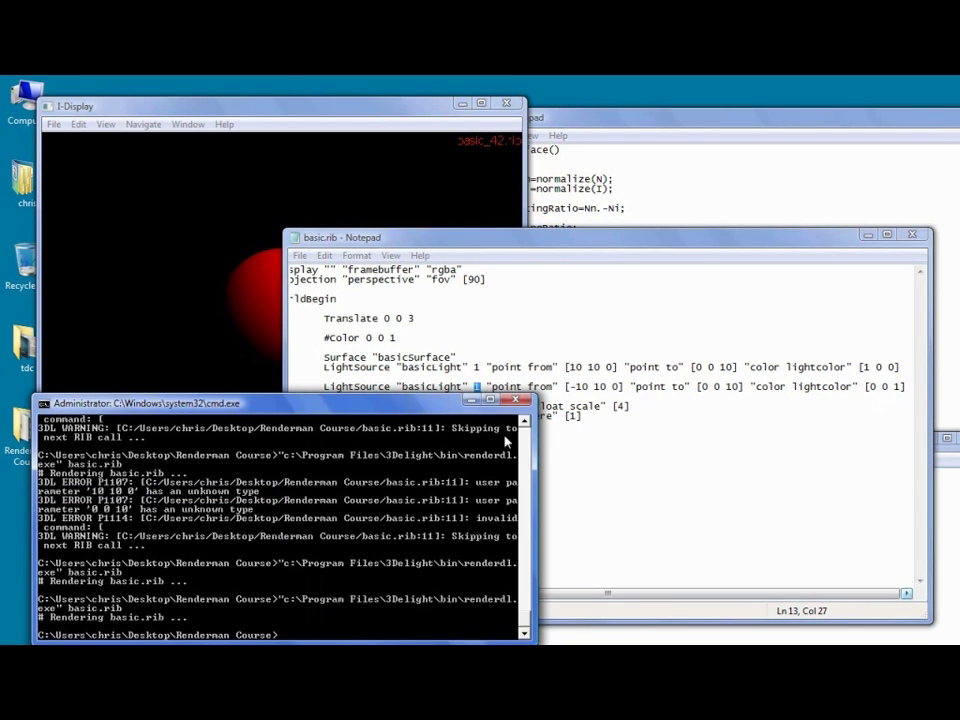
{"action": "key", "text": "Up"}
{"action": "key", "text": "Return"}
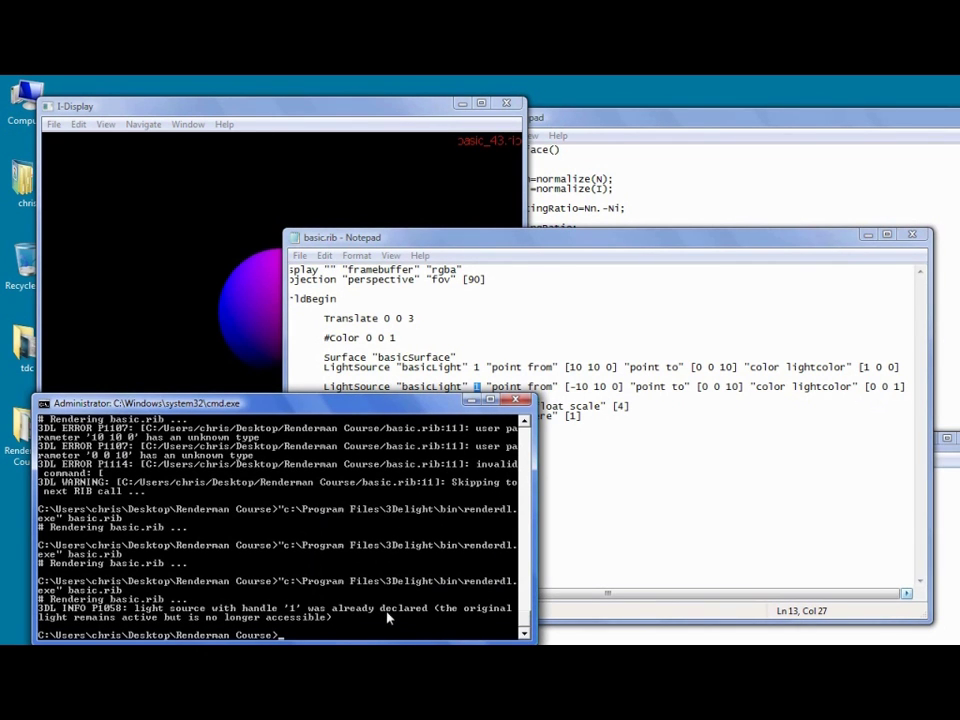
Step: Change the second light's handle to 2, save and re-render the red-and-blue sphere
{"action": "left_click", "coordinate": [497, 356]}
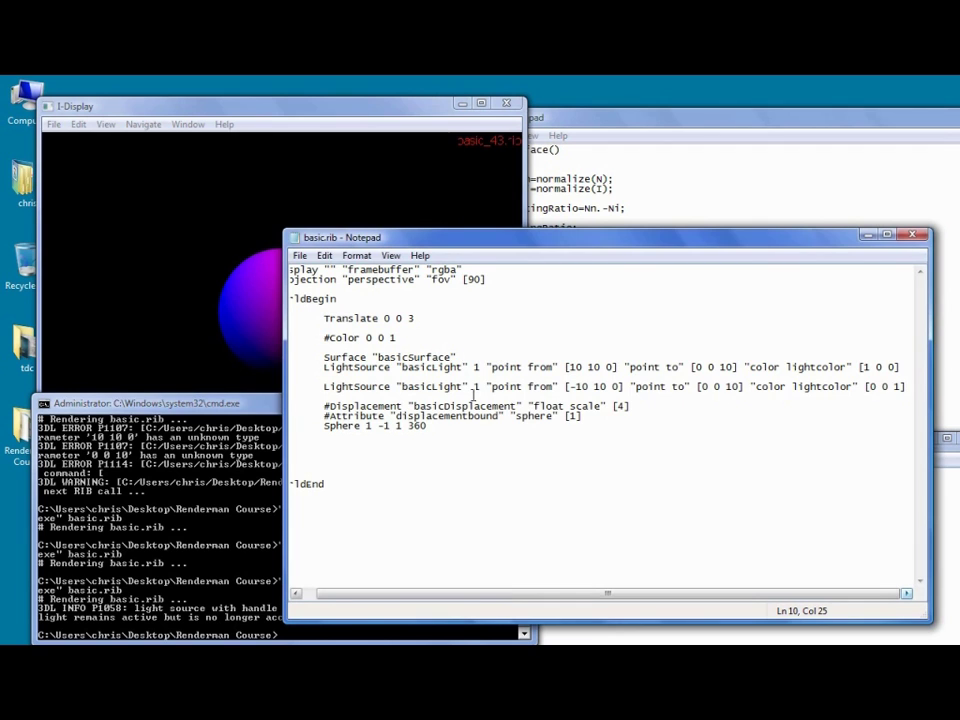
{"action": "left_click", "coordinate": [490, 386]}
{"action": "double_click", "coordinate": [490, 386]}
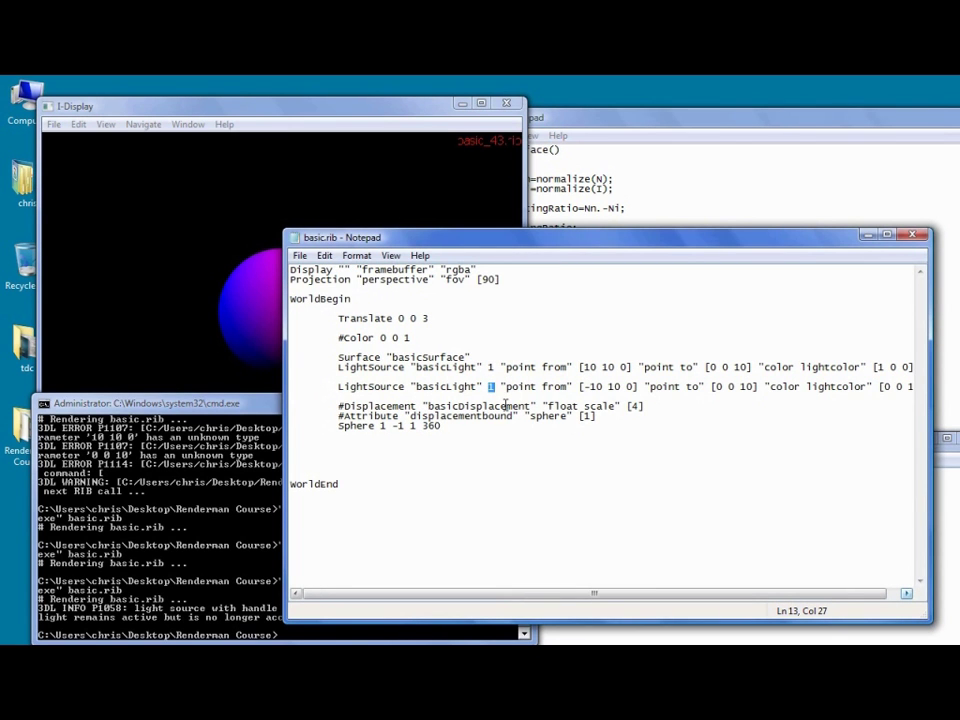
{"action": "type", "text": "2"}
{"action": "key", "text": "ctrl+s"}
{"action": "left_click", "coordinate": [253, 322]}
{"action": "left_click", "coordinate": [250, 515]}
{"action": "key", "text": "Up"}
{"action": "key", "text": "Return"}
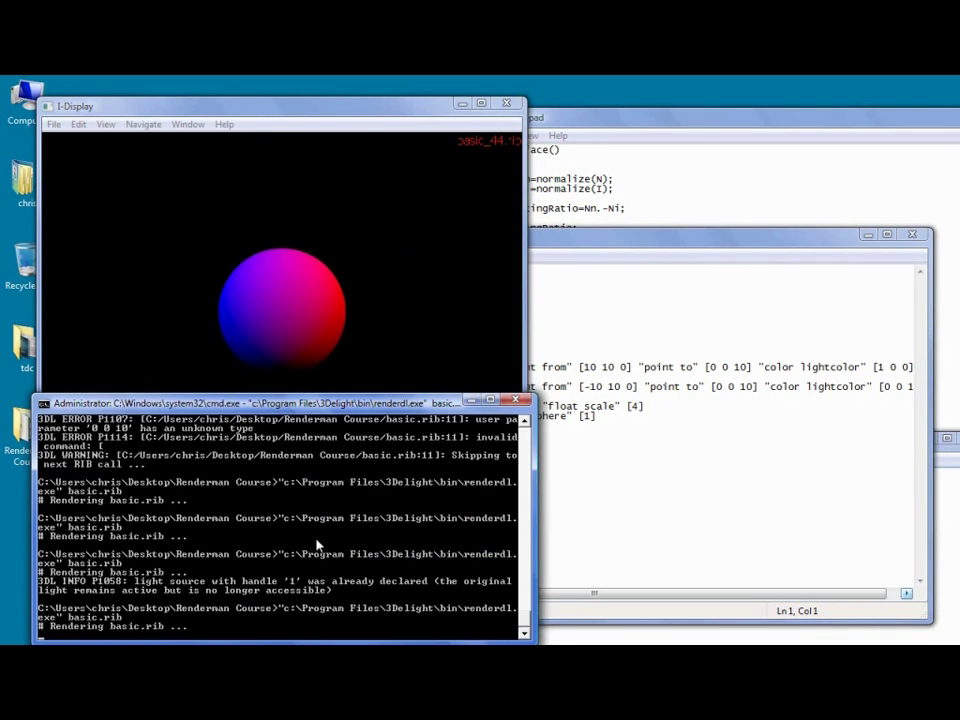
{"action": "left_click_drag", "start_coordinate": [790, 367], "coordinate": [478, 358]}
{"action": "left_click", "coordinate": [186, 326]}
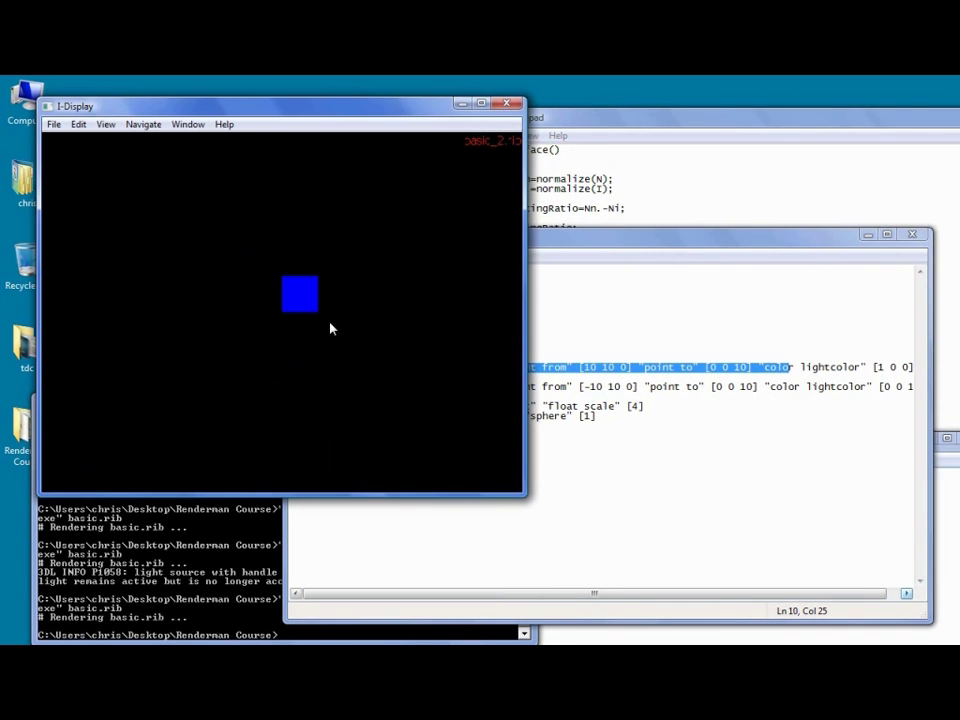
Step: Navigate i-display back to the basic_44 red-and-blue sphere render
{"action": "left_click", "coordinate": [143, 124]}
{"action": "left_click", "coordinate": [155, 174]}
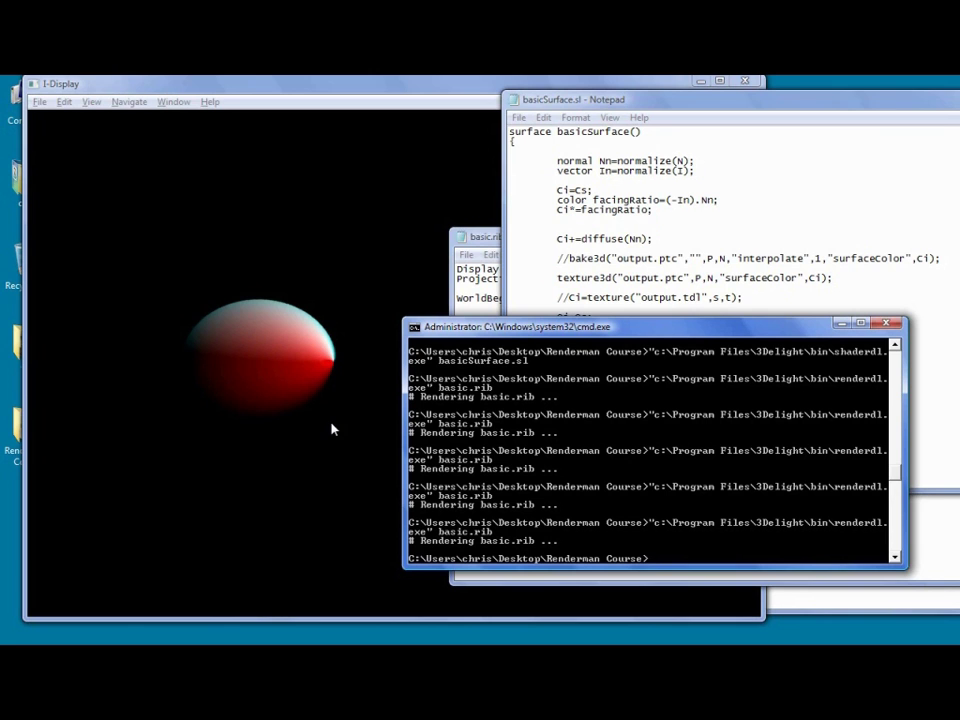
Step: Run ptc2brick output.ptc output.bkm to convert the point cloud into a brick map
{"action": "left_click", "coordinate": [695, 229]}
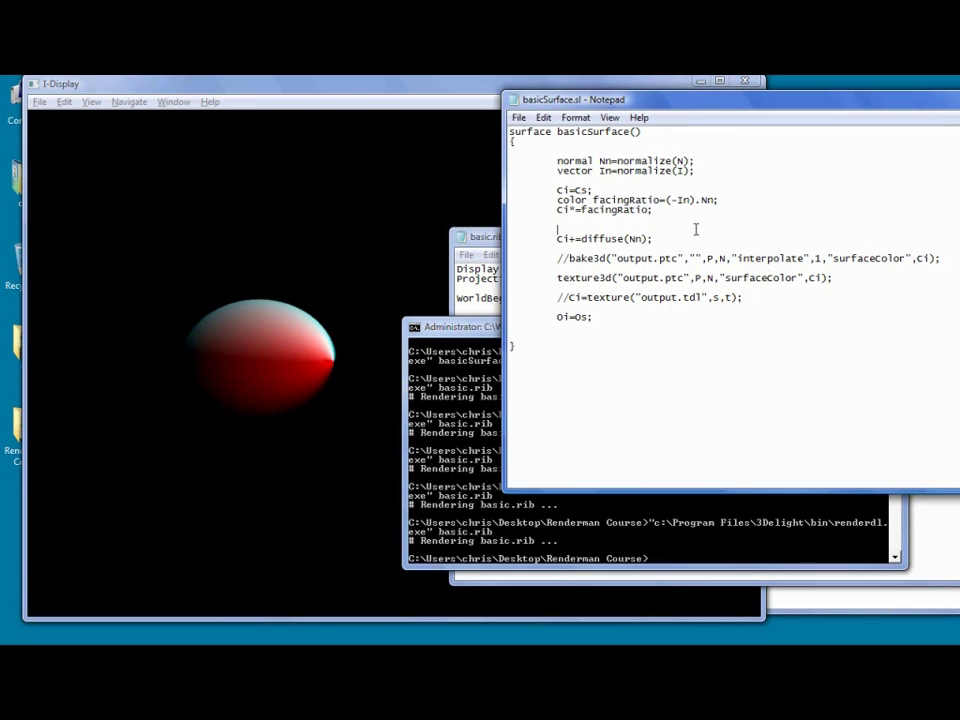
{"action": "left_click", "coordinate": [507, 527]}
{"action": "key", "text": "Up"}
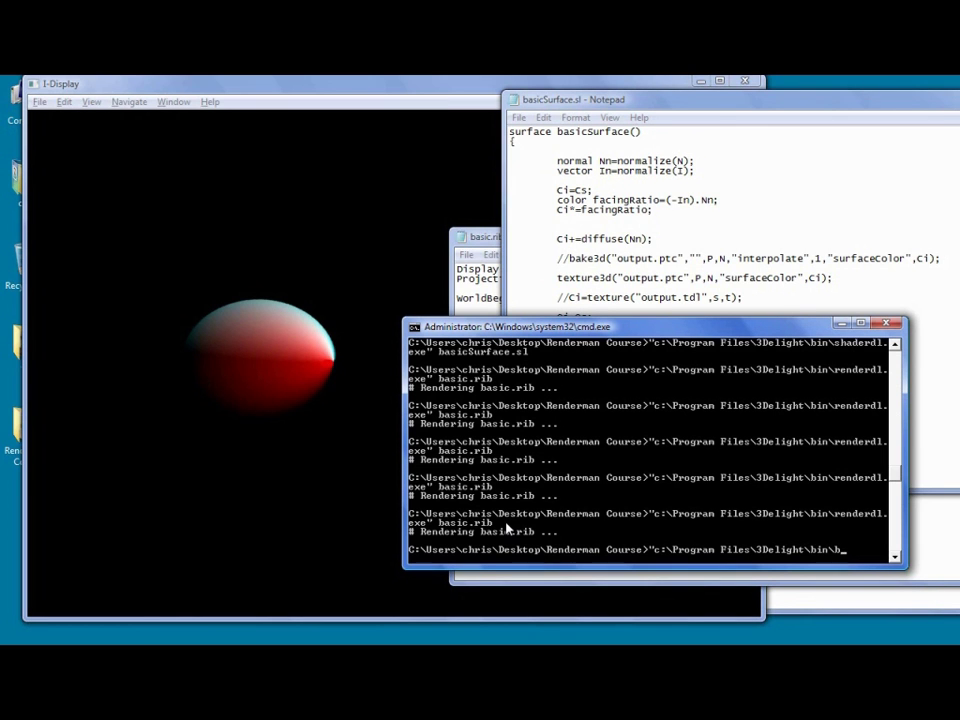
{"action": "type", "text": "tc"}
{"action": "key", "text": "Tab"}
{"action": "type", "text": "output.ptc output.bkm"}
{"action": "key", "text": "BackSpace"}
{"action": "key", "text": "BackSpace"}
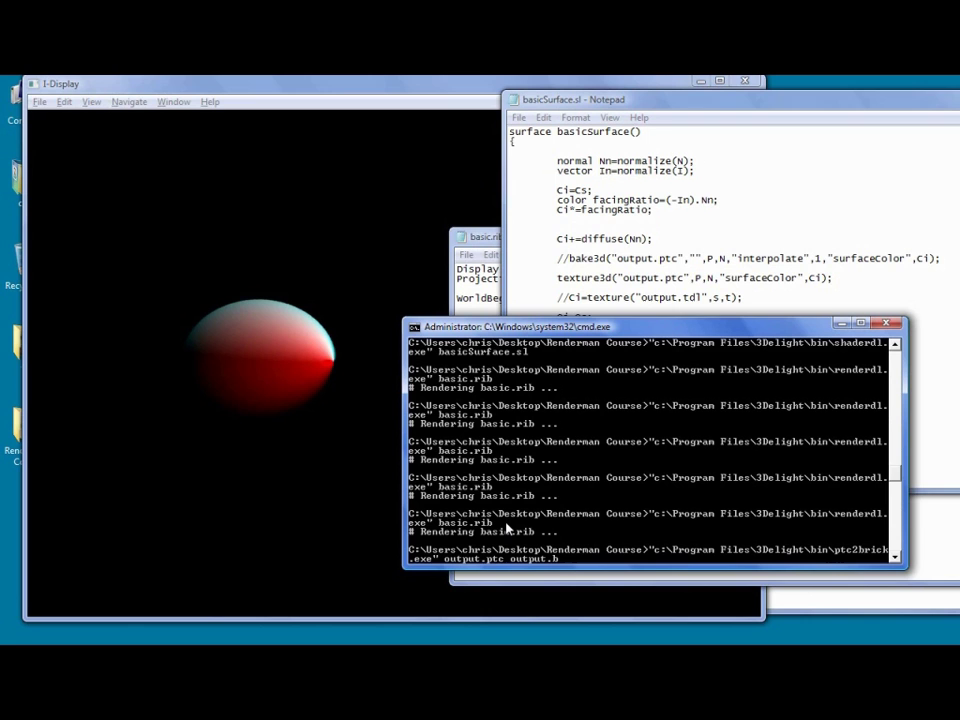
{"action": "key", "text": "BackSpace"}
{"action": "type", "text": "bkm"}
{"action": "key", "text": "Return"}
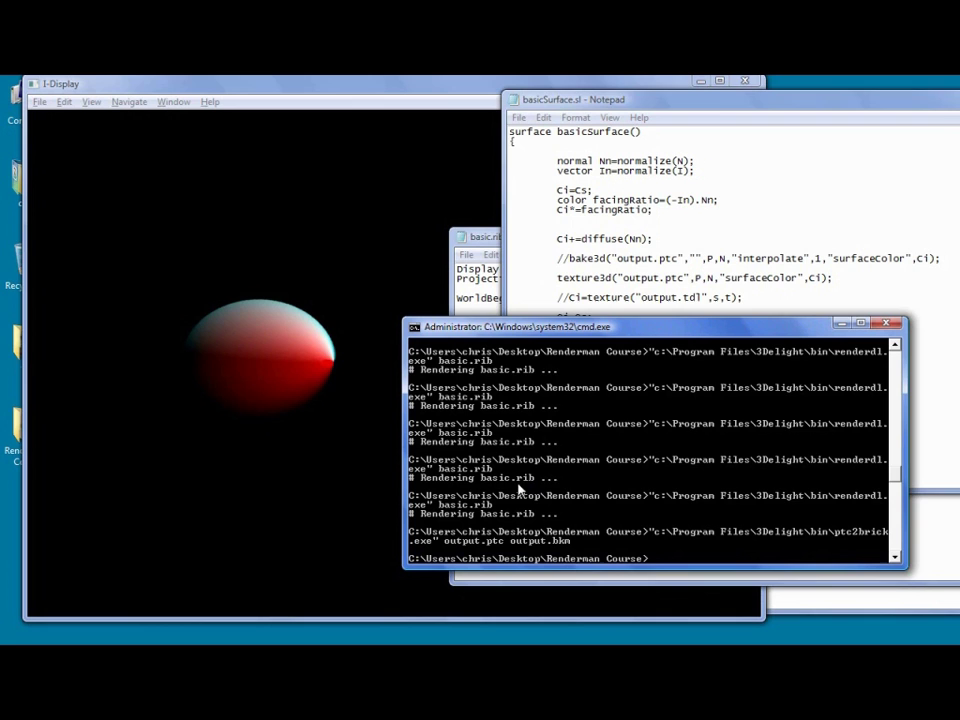
Step: Delete the bake3d and diffuse lines and point texture3d at output.bkm in basicSurface.sl
{"action": "left_click", "coordinate": [558, 278]}
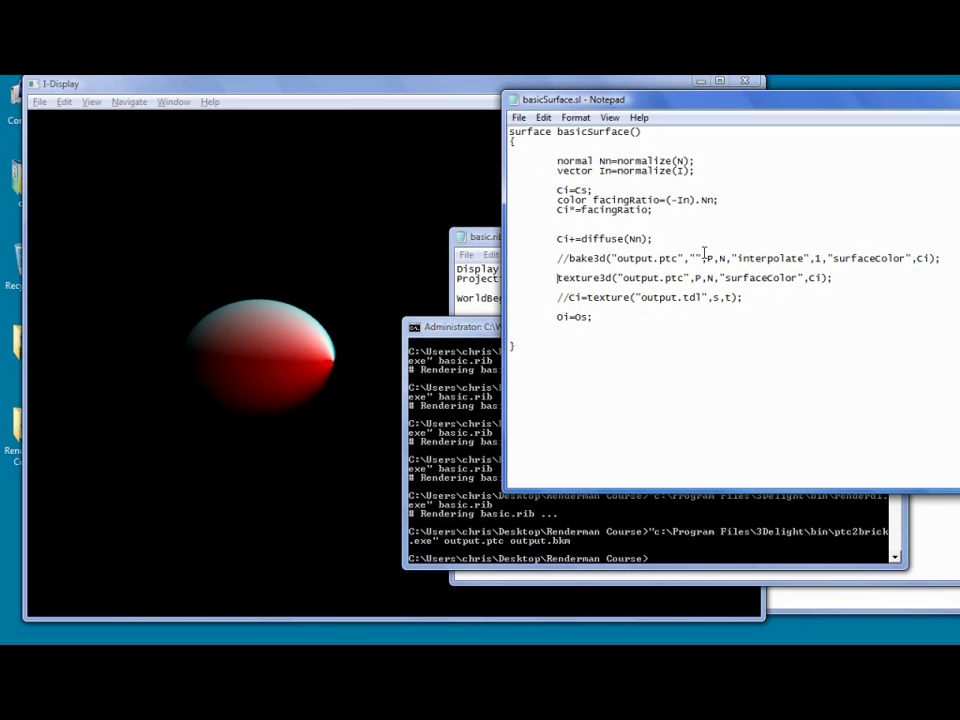
{"action": "mouse_move", "coordinate": [940, 258]}
{"action": "left_mouse_down"}
{"action": "mouse_move", "coordinate": [495, 199]}
{"action": "mouse_move", "coordinate": [457, 154]}
{"action": "left_mouse_up"}
{"action": "key", "text": "Delete"}
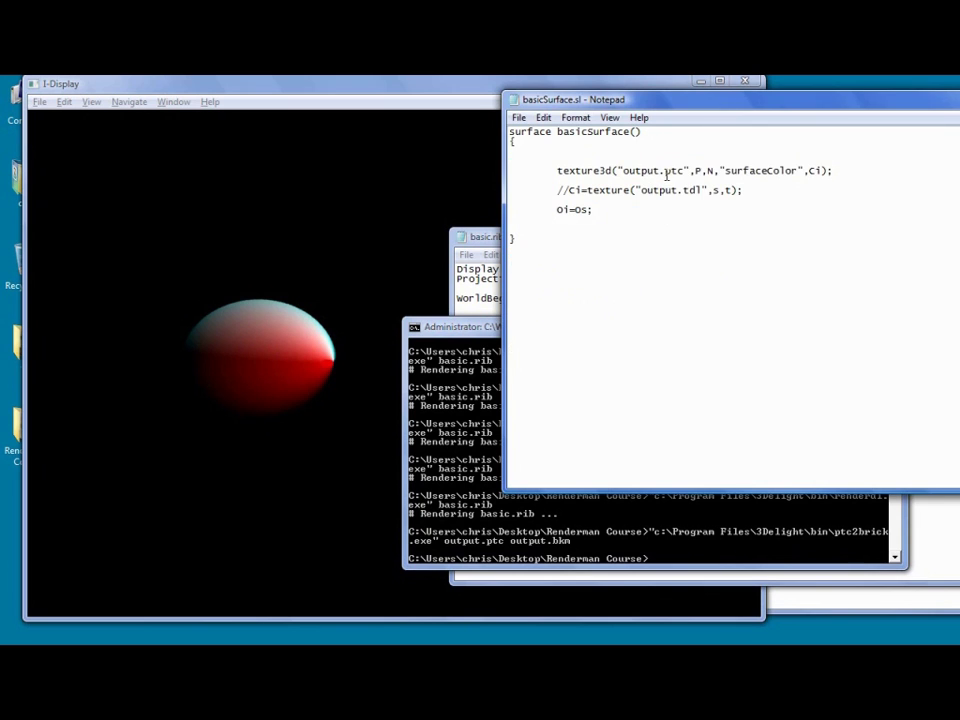
{"action": "left_click_drag", "start_coordinate": [665, 171], "coordinate": [684, 171]}
{"action": "type", "text": "bkm"}
{"action": "left_click", "coordinate": [466, 425]}
Step: Save the shader, recompile it with shaderdl, and re-render basic.rib with renderdl
{"action": "key", "text": "Up"}
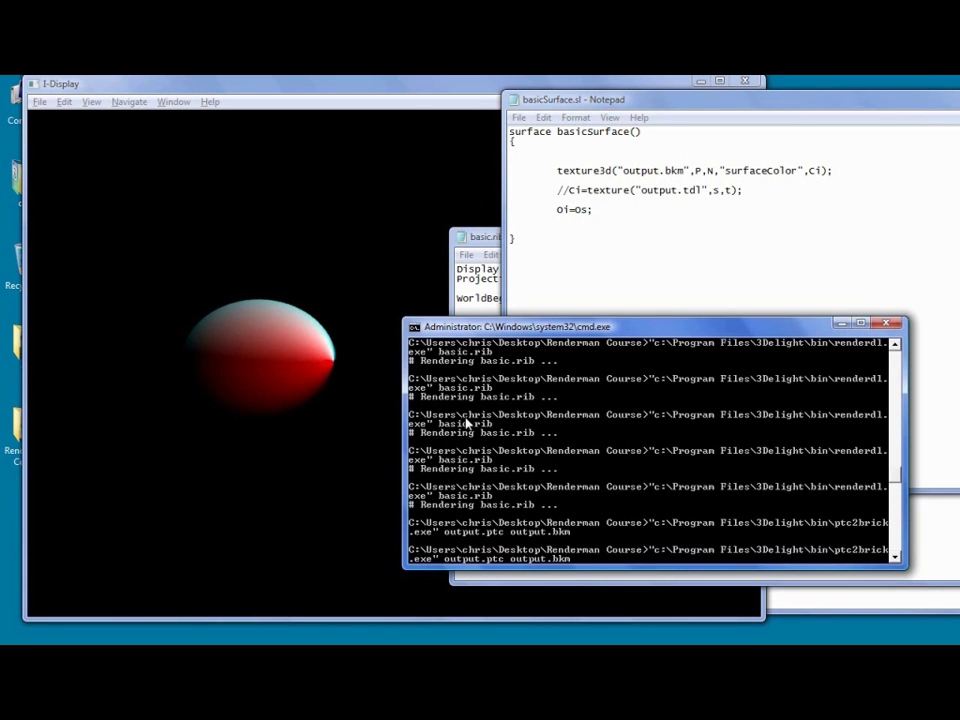
{"action": "key", "text": "Return"}
{"action": "key", "text": "Up"}
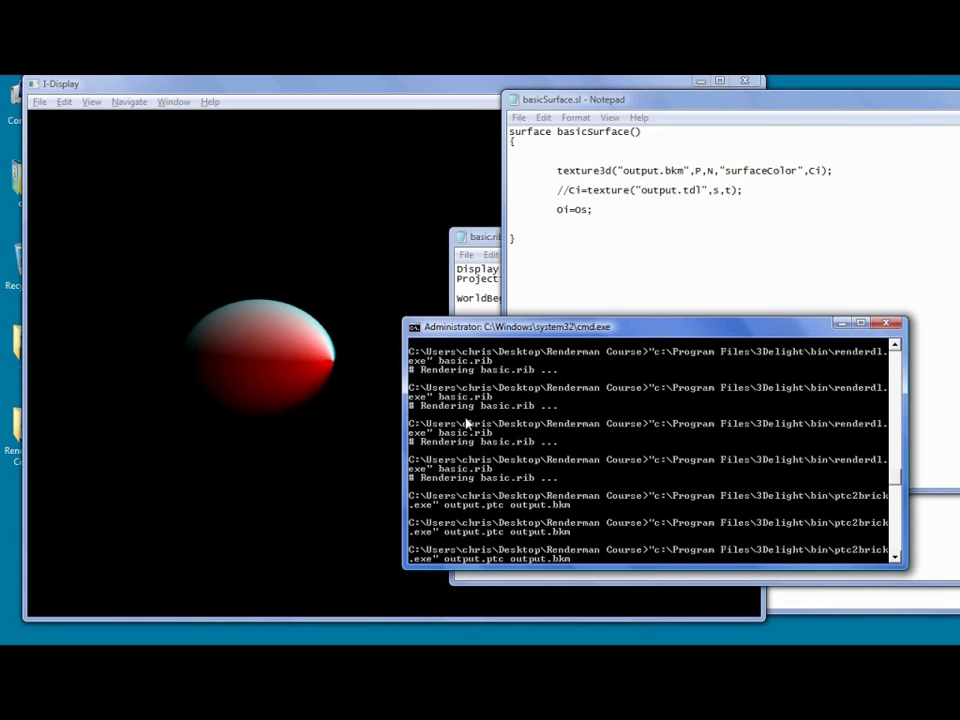
{"action": "key", "text": "Up"}
{"action": "key", "text": "Up"}
{"action": "key", "text": "Return"}
{"action": "key", "text": "Up"}
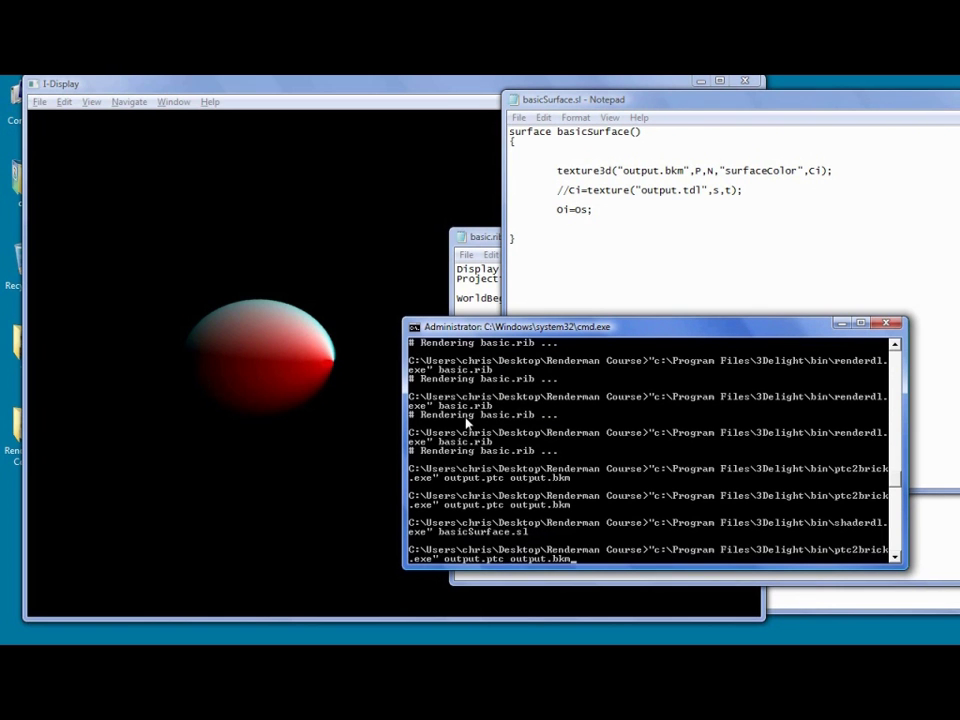
{"action": "key", "text": "Up"}
{"action": "key", "text": "Return"}
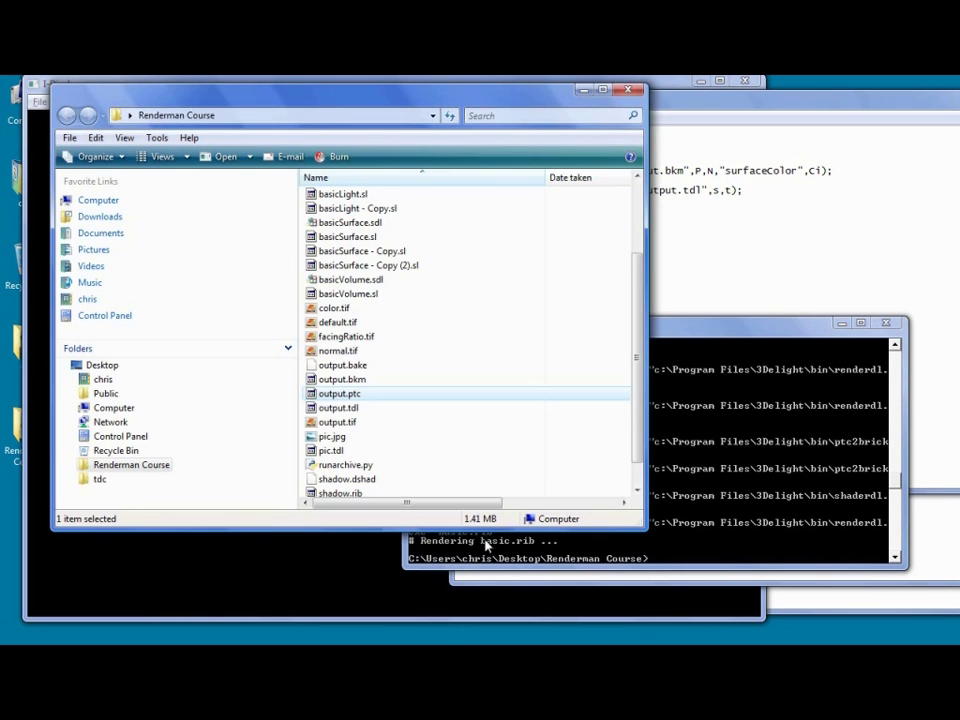
{"action": "scroll", "coordinate": [364, 386], "scroll_direction": "down", "scroll_amount": 1}
{"action": "scroll", "coordinate": [384, 440], "scroll_direction": "up", "scroll_amount": 3}
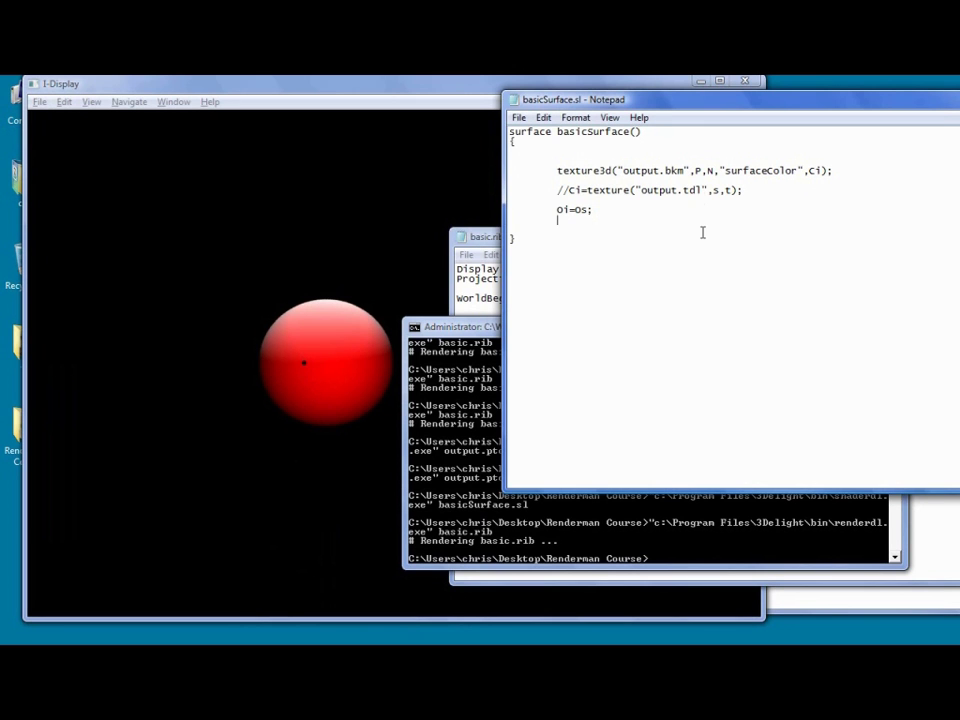
{"action": "left_click", "coordinate": [685, 170]}
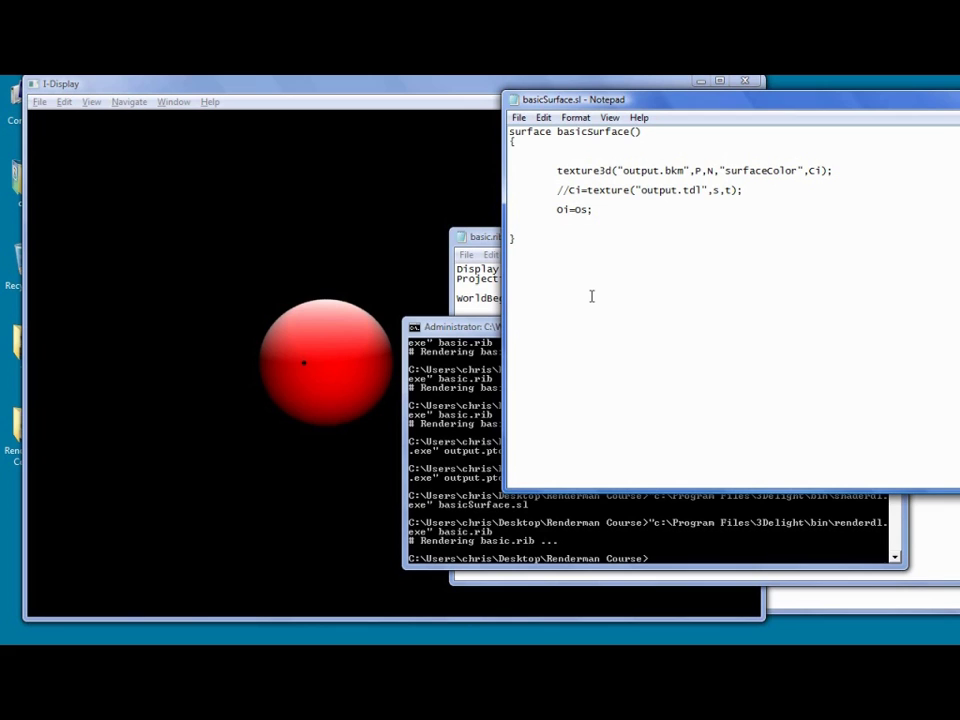